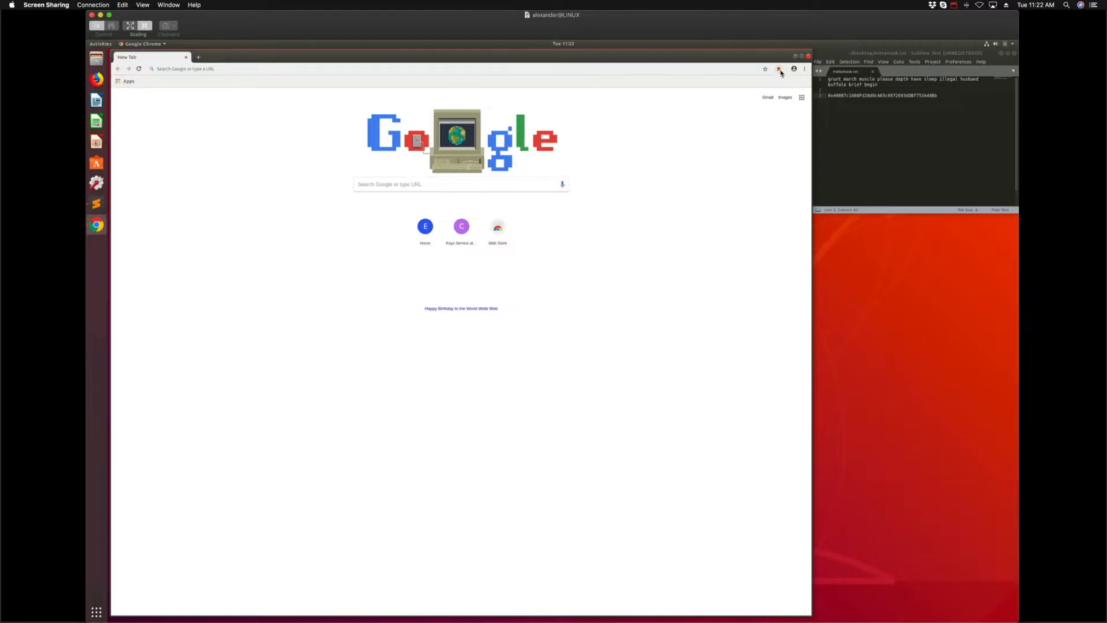
Unlock the MetaMask wallet with the account password.
{"action": "left_click", "coordinate": [780, 72]}
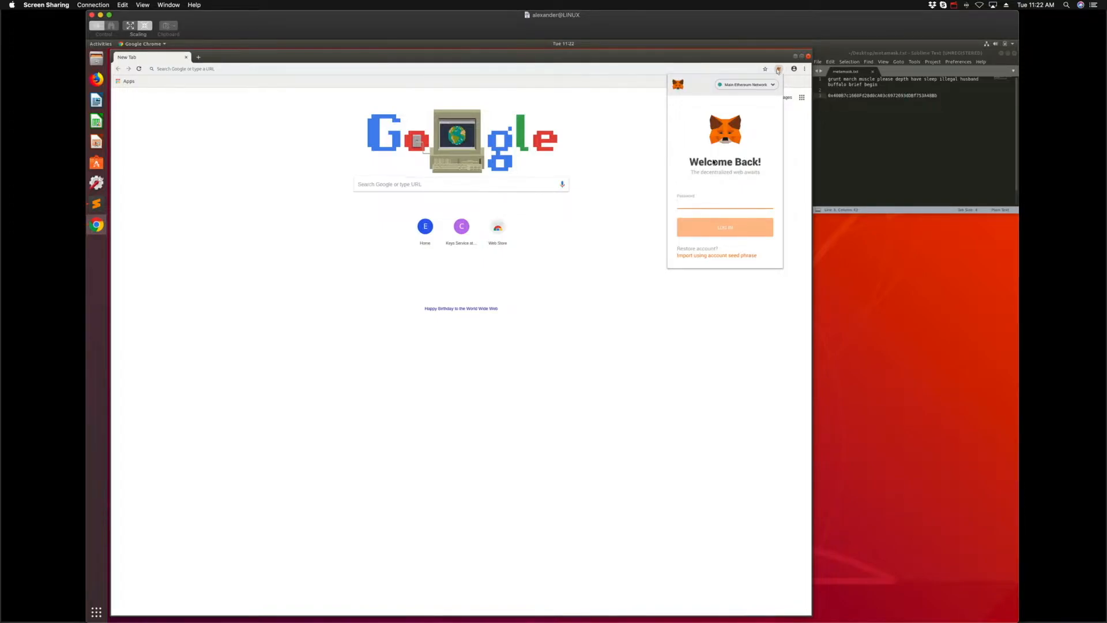
{"action": "type", "text": "•"}
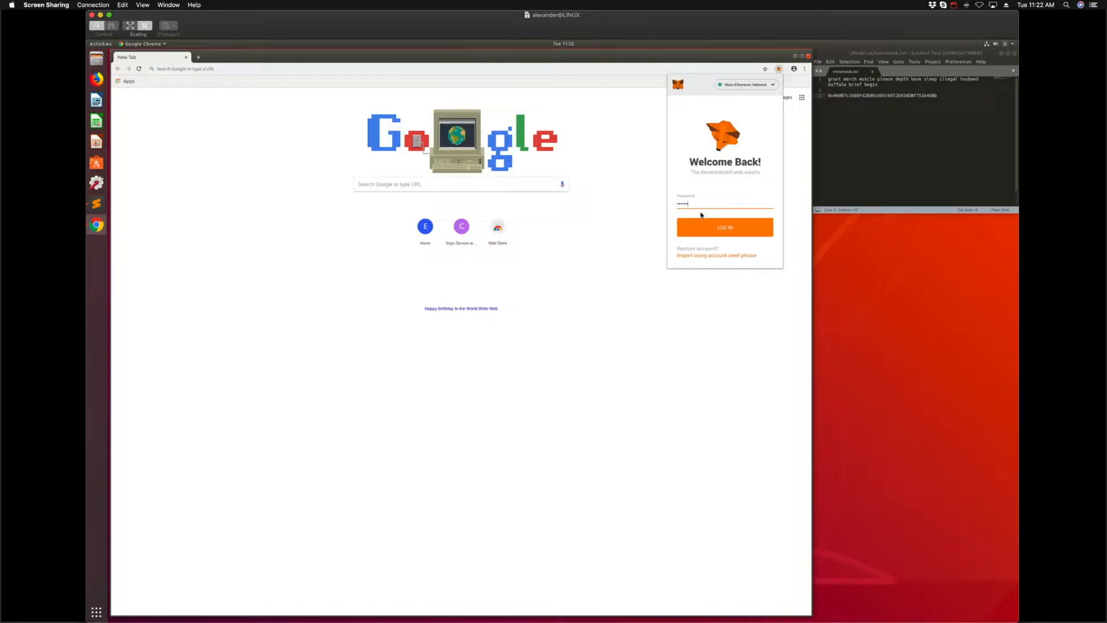
{"action": "key", "text": "Return"}
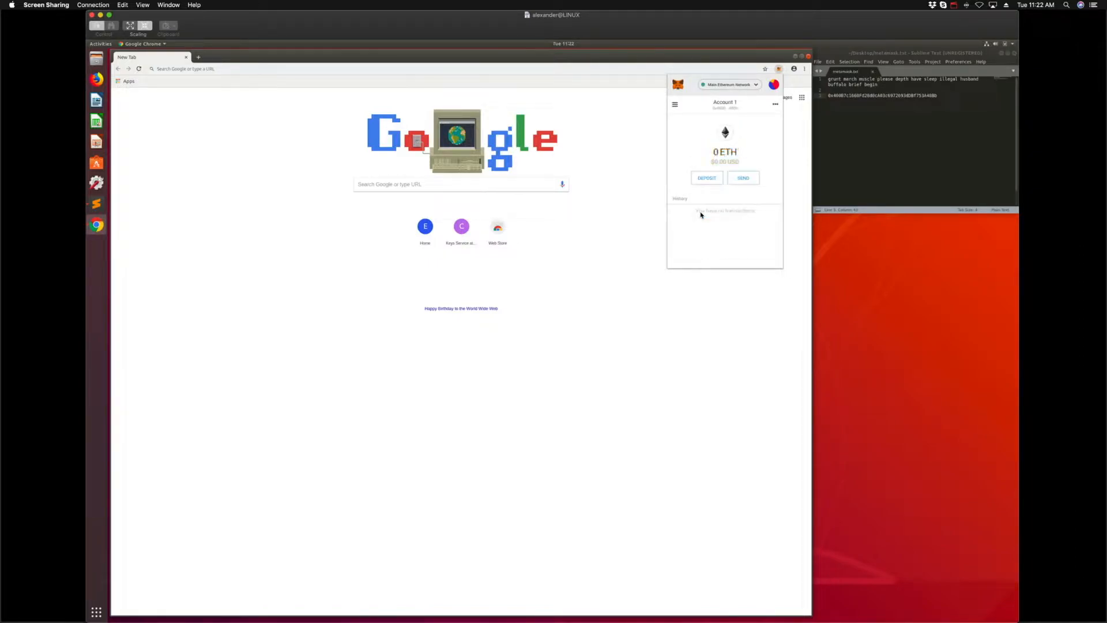
Copy the Account 1 address, check the wallet notes in metamask.txt, and reopen the MetaMask wallet.
{"action": "left_click", "coordinate": [723, 108]}
{"action": "left_click", "coordinate": [881, 90]}
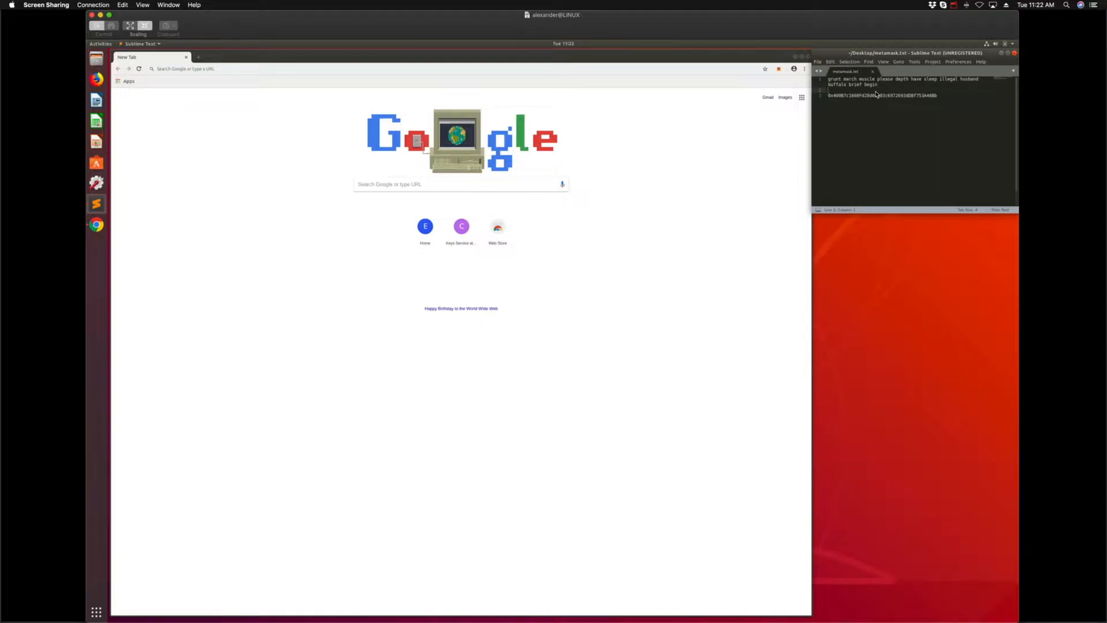
{"action": "left_click", "coordinate": [779, 70]}
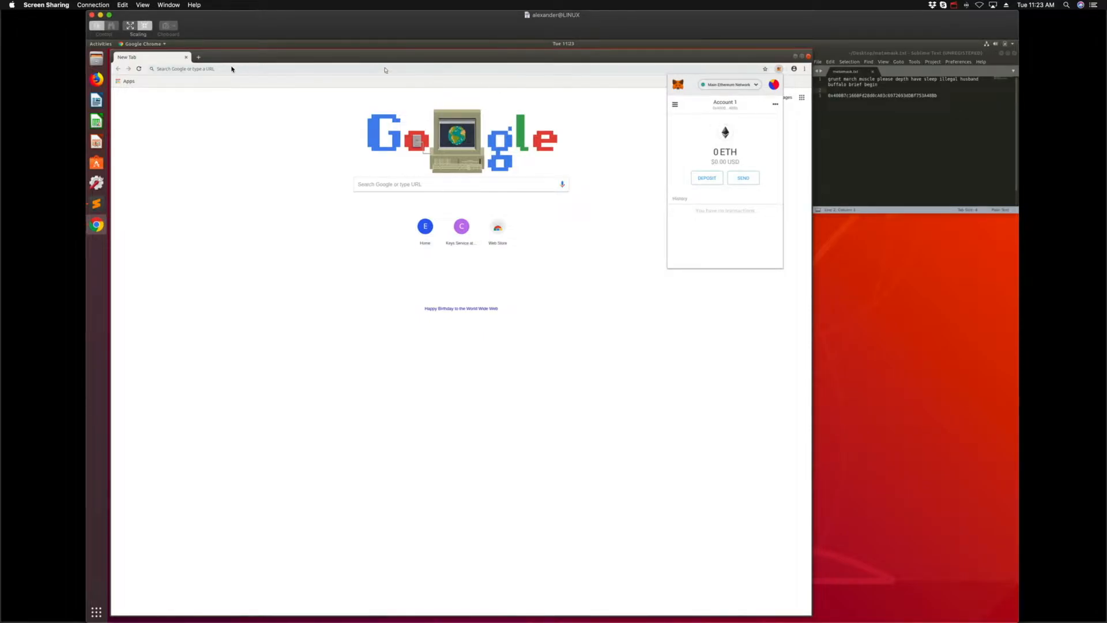
Open the ethmail.cc website in a new browser tab.
{"action": "left_click", "coordinate": [199, 58]}
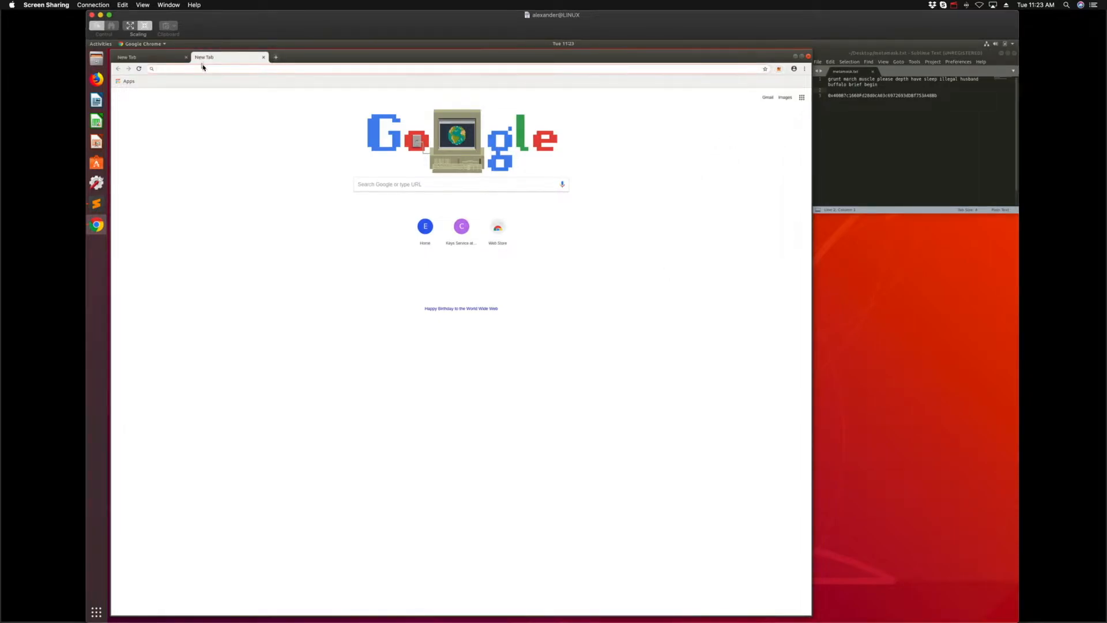
{"action": "type", "text": "eth"}
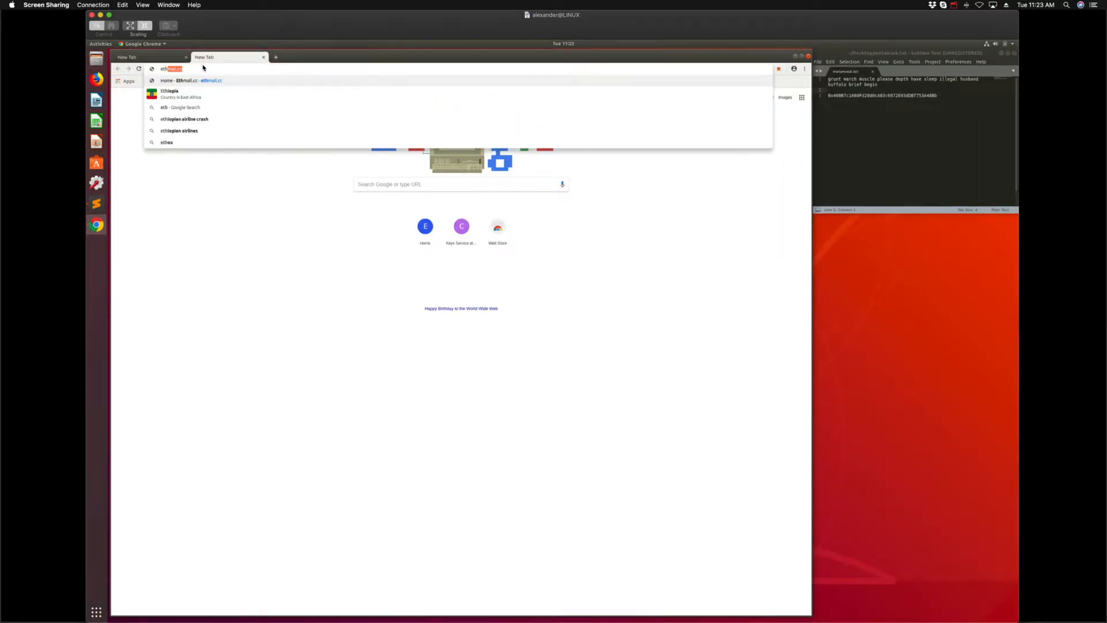
{"action": "type", "text": "mail.cc"}
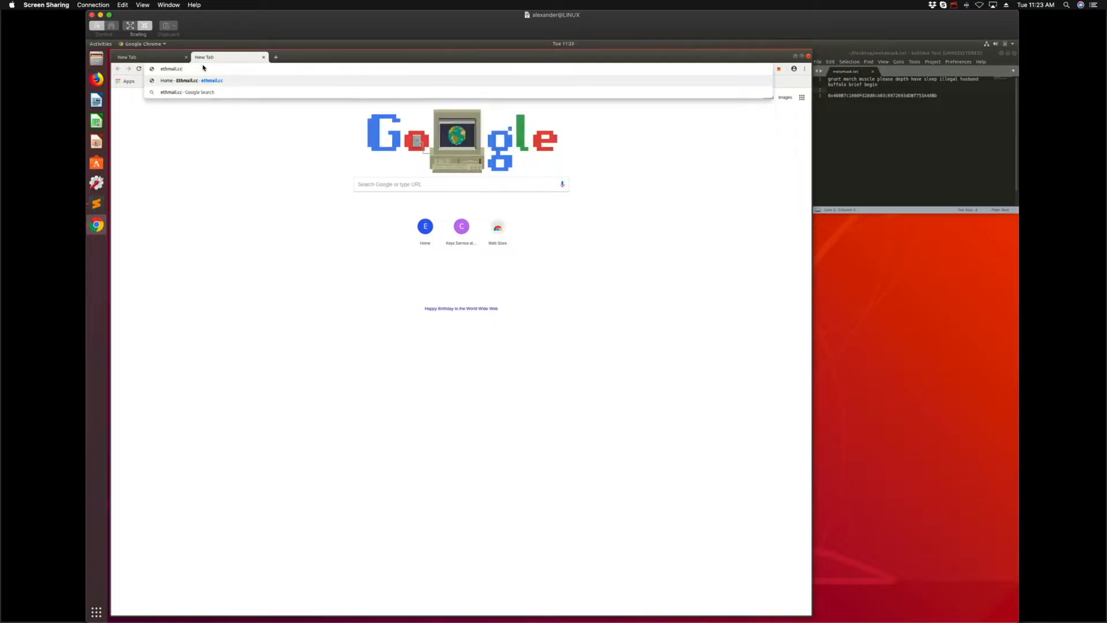
{"action": "key", "text": "Return"}
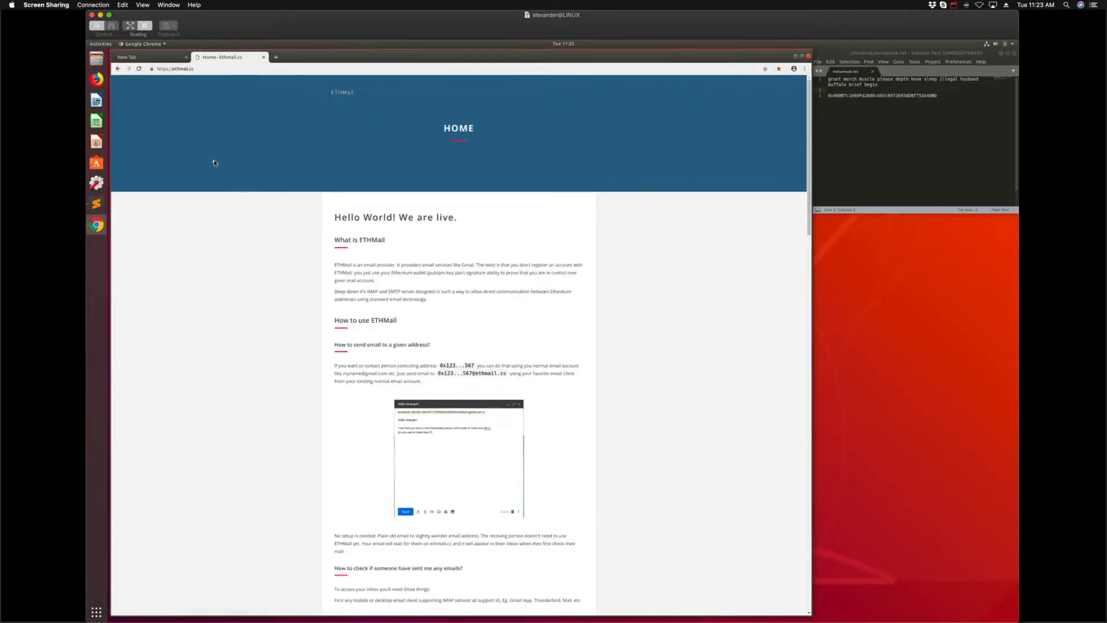
Read through the ETHMail setup instructions with the remote screen enlarged, and open the linked Key Management web app.
{"action": "scroll", "coordinate": [227, 210], "scroll_direction": "down", "scroll_amount": 5}
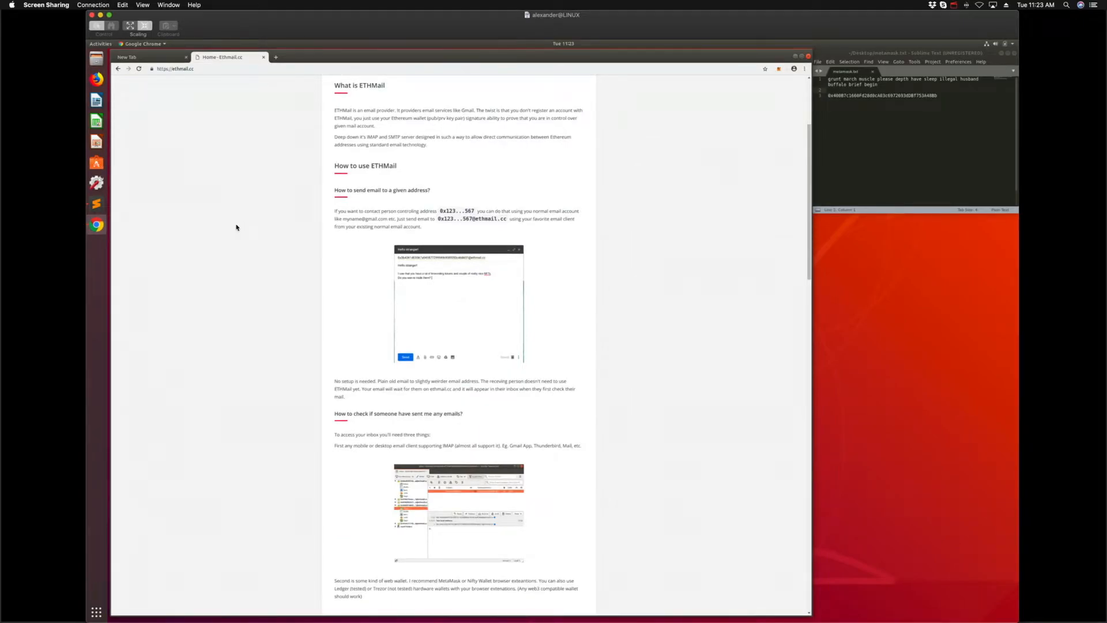
{"action": "scroll", "coordinate": [314, 230], "scroll_direction": "down", "scroll_amount": 9}
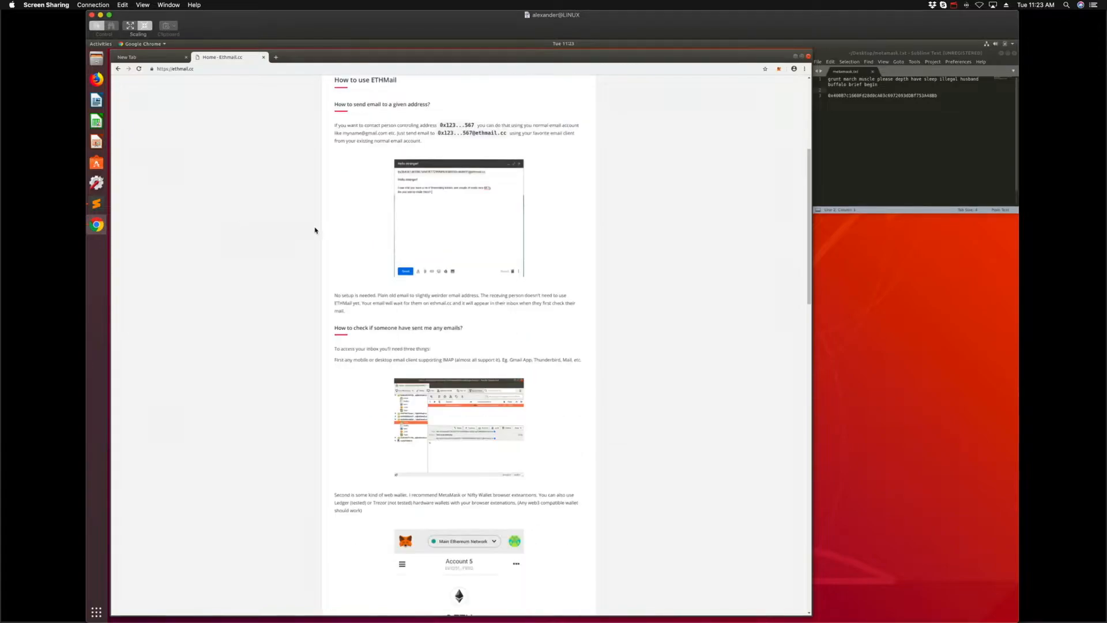
{"action": "scroll", "coordinate": [314, 230], "scroll_direction": "down", "scroll_amount": 5}
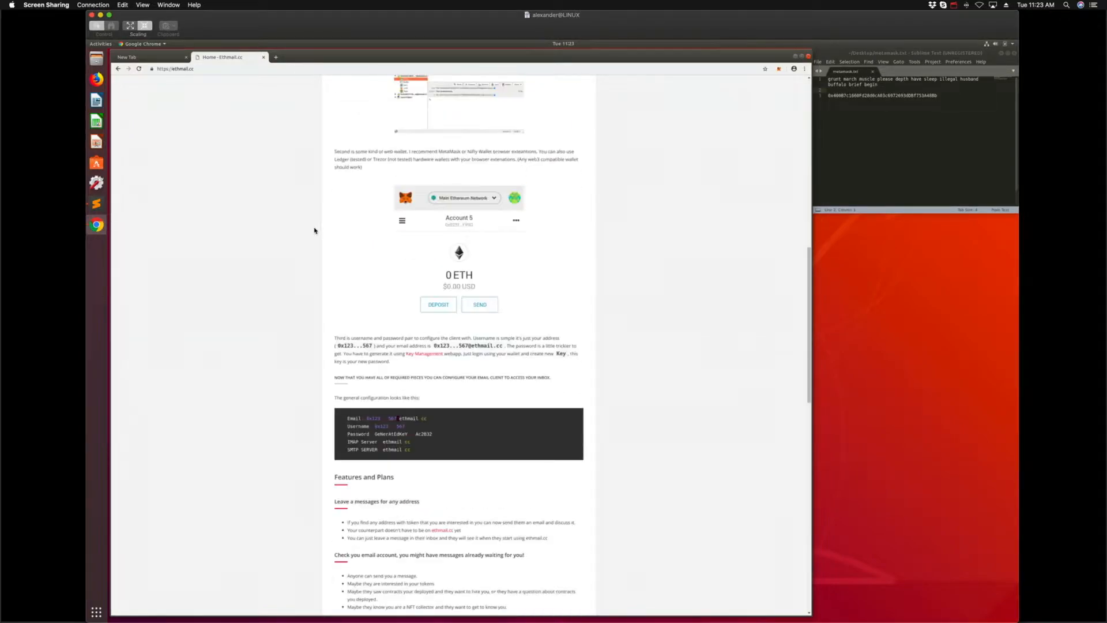
{"action": "scroll", "coordinate": [314, 230], "scroll_direction": "down", "scroll_amount": 1}
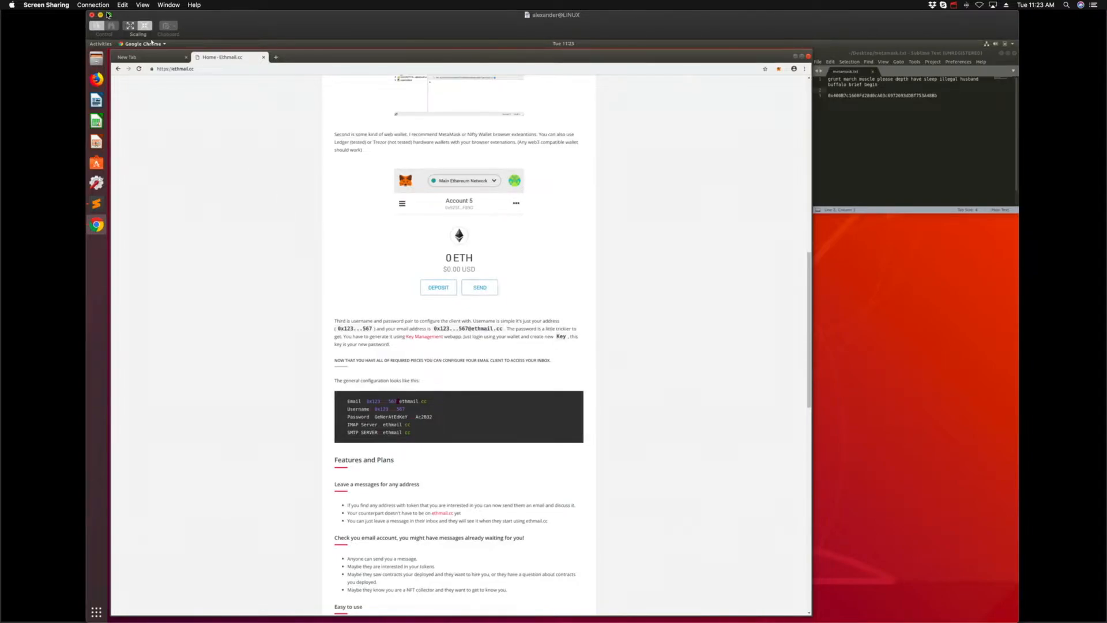
{"action": "left_click", "coordinate": [109, 16]}
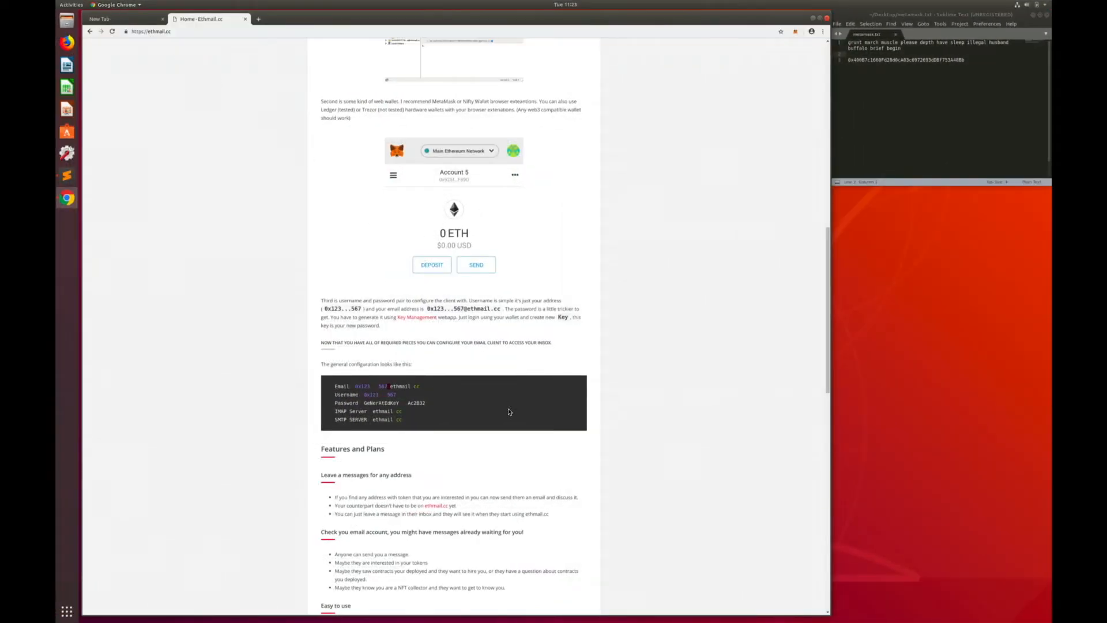
{"action": "scroll", "coordinate": [499, 386], "scroll_direction": "down", "scroll_amount": 3}
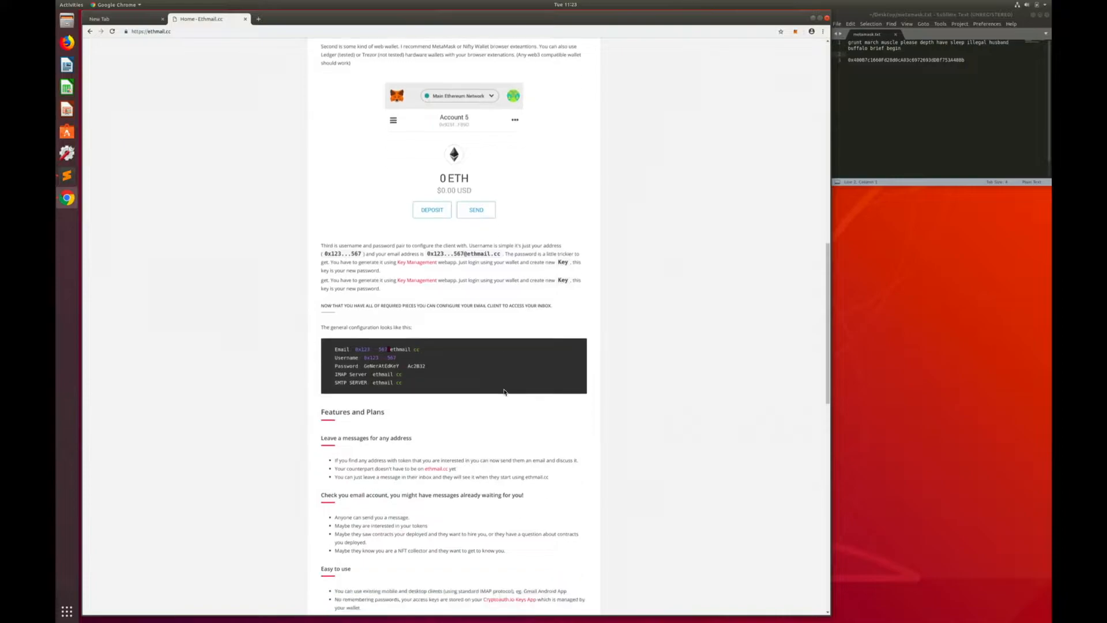
{"action": "left_click", "coordinate": [417, 263]}
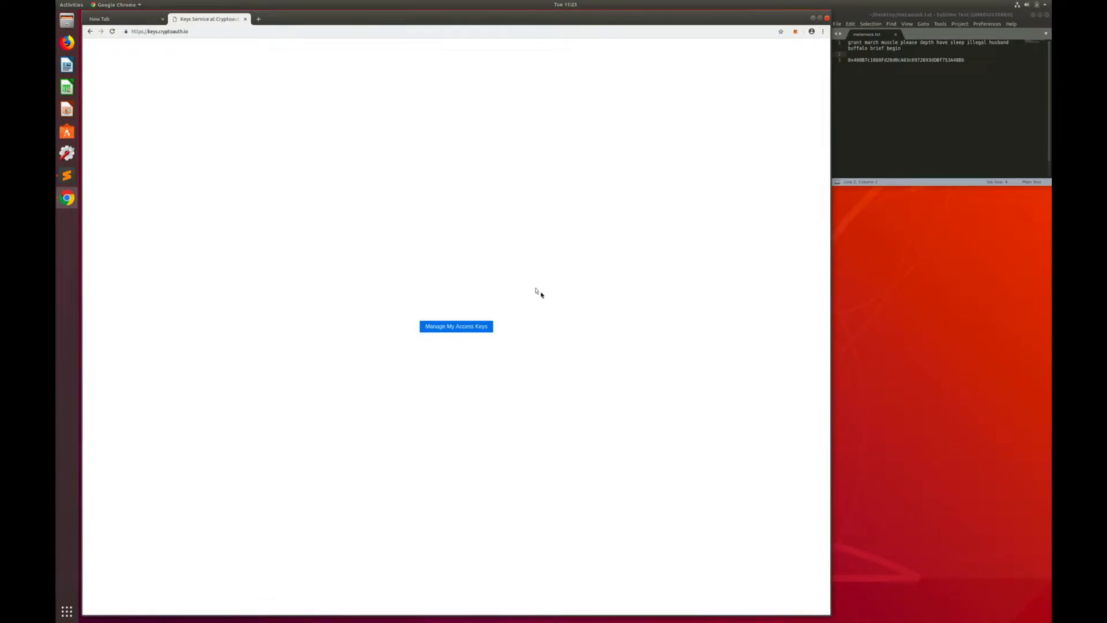
Go to the access keys login and pass the reCAPTCHA by selecting all images with cars.
{"action": "left_click", "coordinate": [463, 328]}
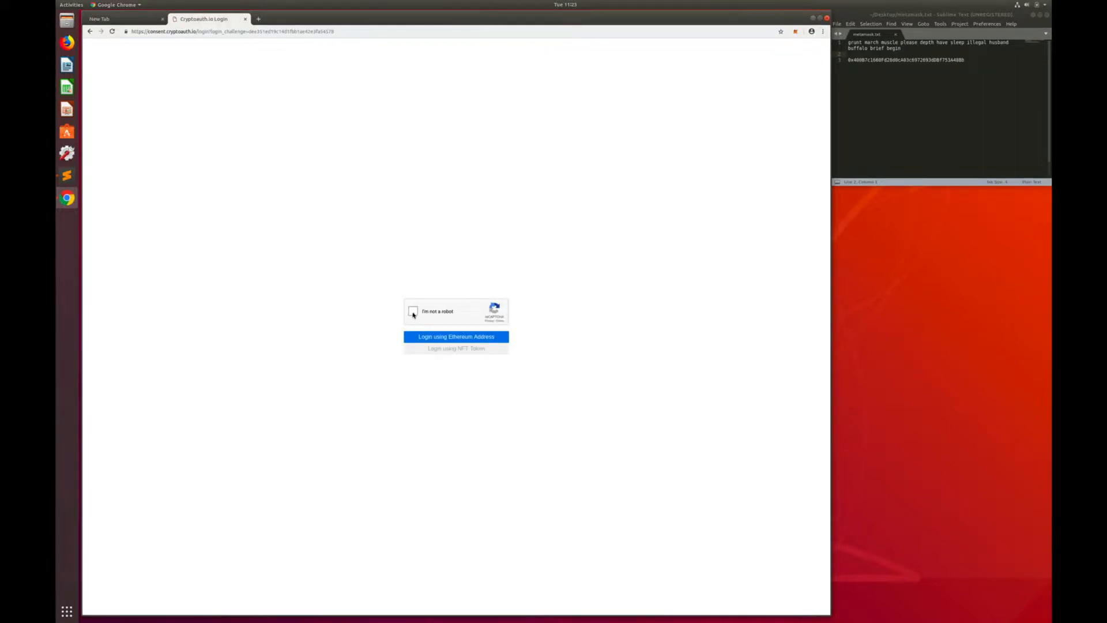
{"action": "left_click", "coordinate": [413, 313]}
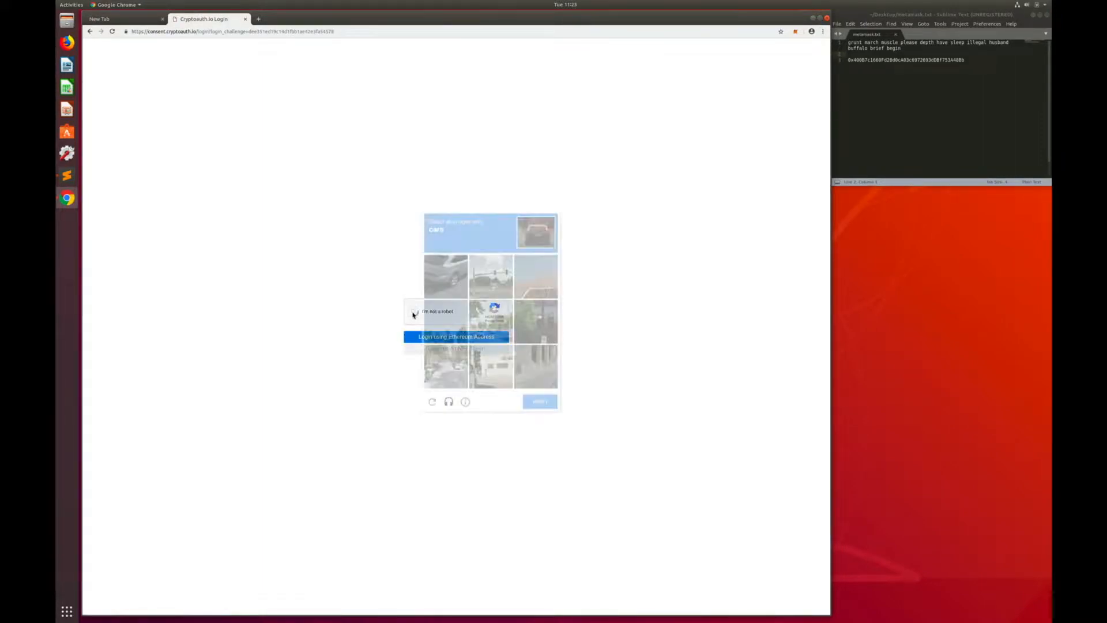
{"action": "left_click", "coordinate": [452, 277]}
{"action": "left_click", "coordinate": [491, 328]}
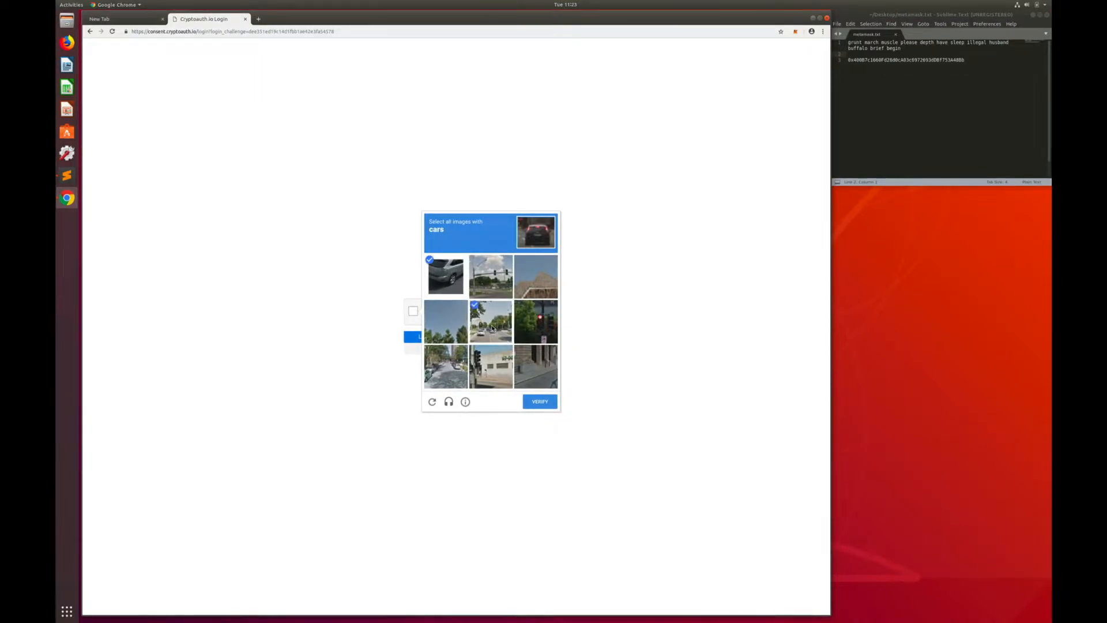
{"action": "left_click", "coordinate": [446, 382]}
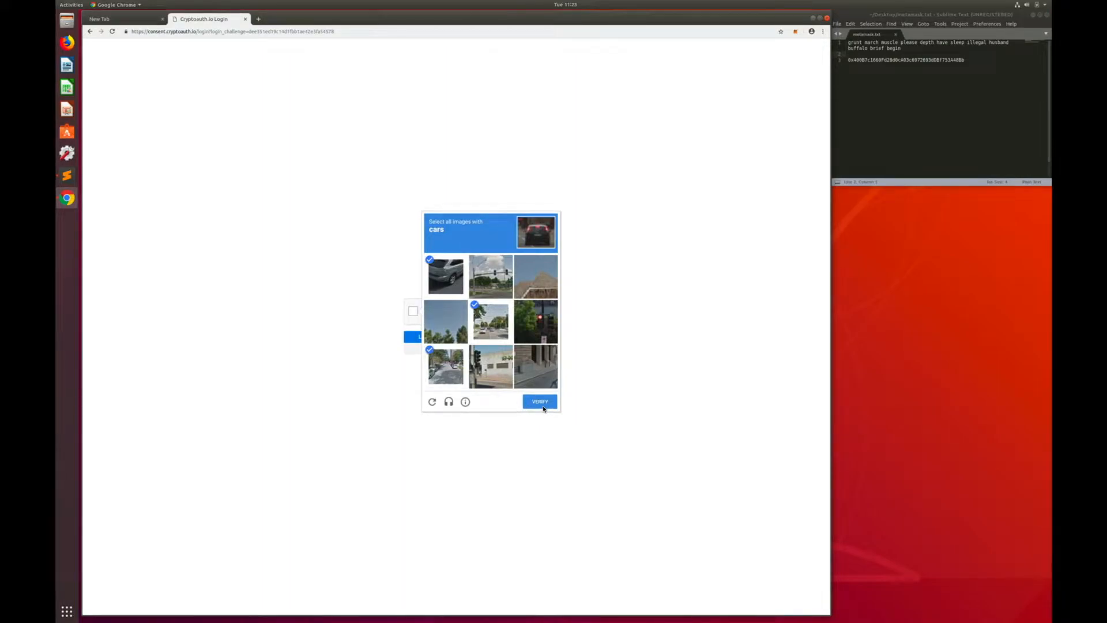
{"action": "left_click", "coordinate": [542, 404]}
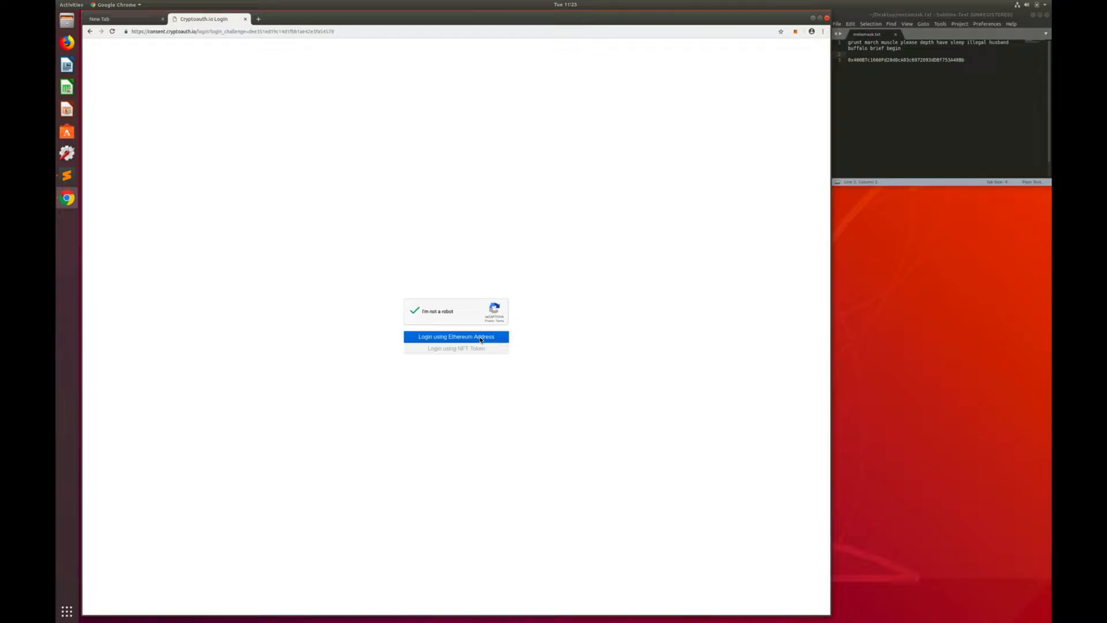
Log in using the Ethereum address, approving the Cryptoauth.io connection and signing the login message in MetaMask.
{"action": "left_click", "coordinate": [481, 339]}
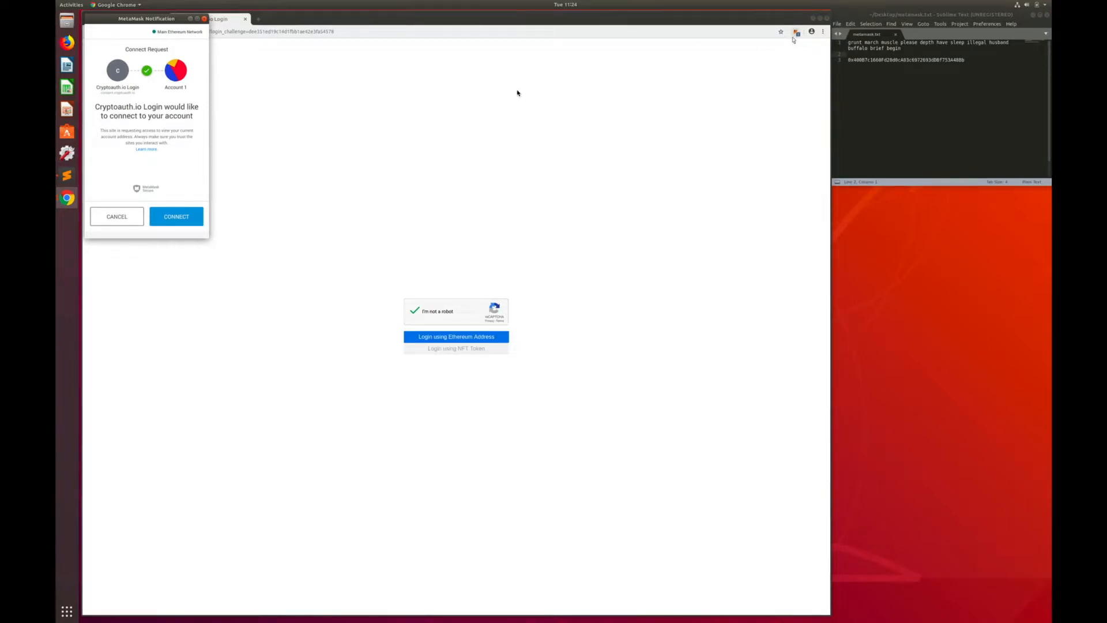
{"action": "left_click", "coordinate": [176, 218]}
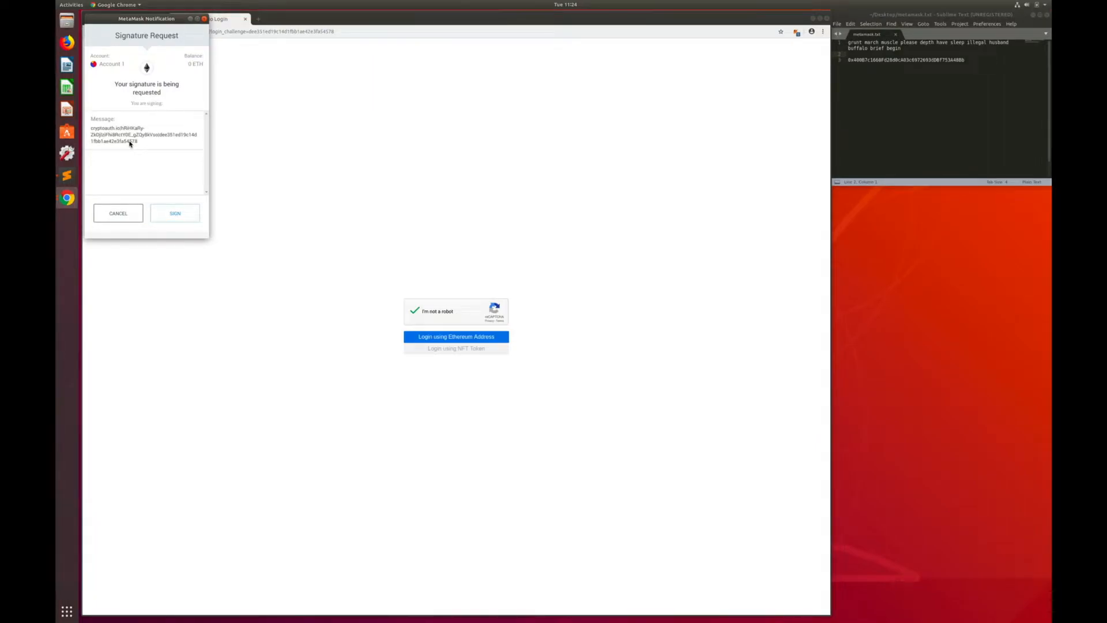
{"action": "left_click", "coordinate": [176, 214]}
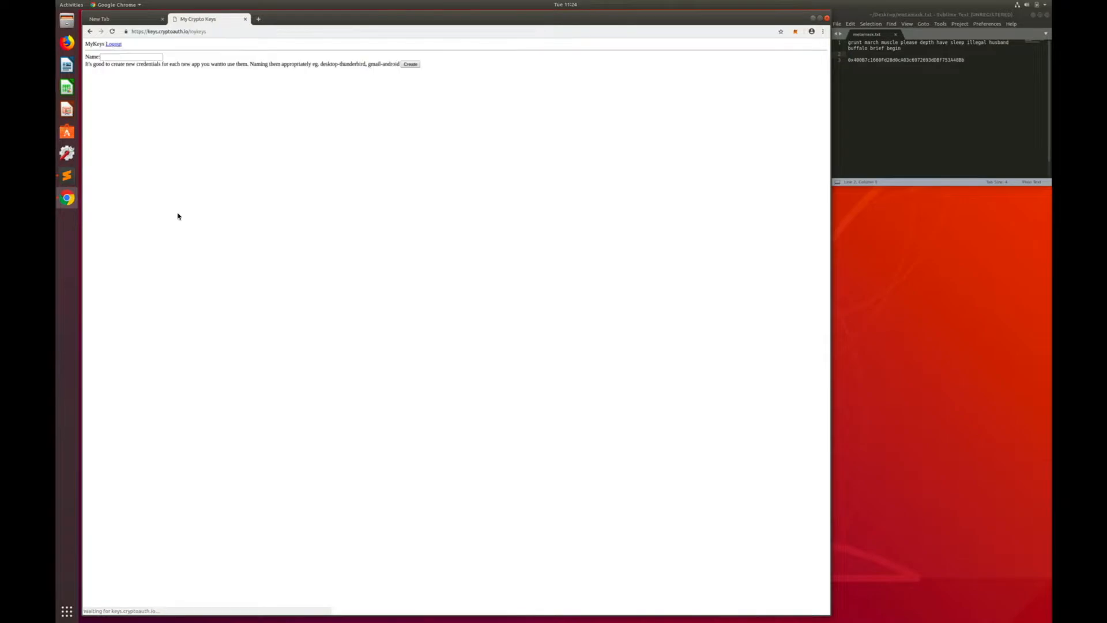
Create a new access key named ethmail-demo and sign the MetaMask request for it.
{"action": "left_click", "coordinate": [118, 58]}
{"action": "type", "text": "snhmail"}
{"action": "type", "text": "-"}
{"action": "type", "text": "demo"}
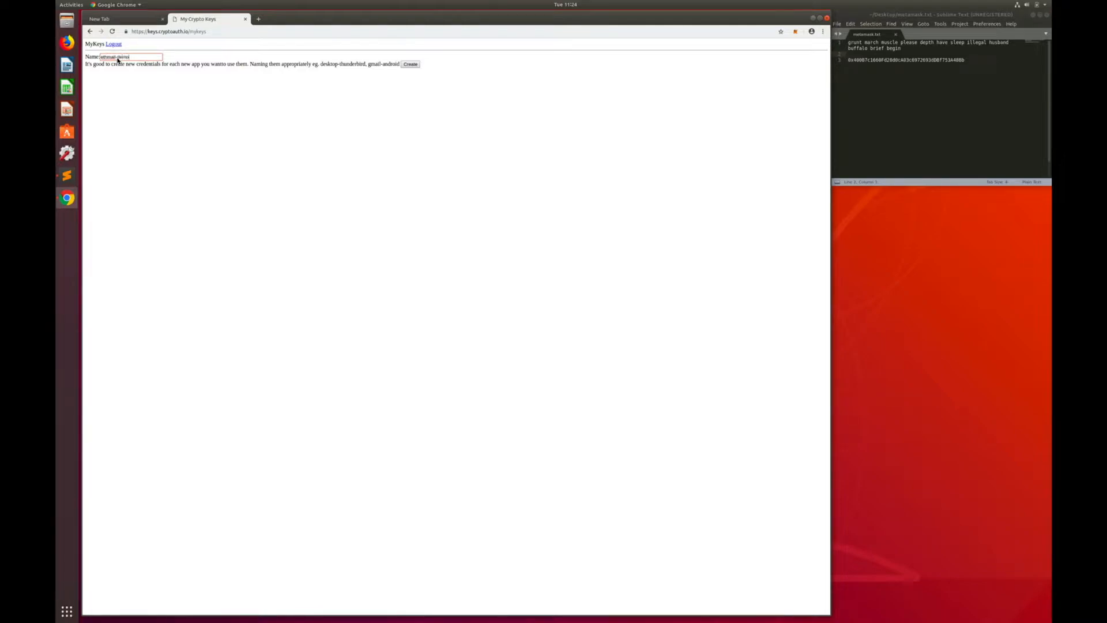
{"action": "left_click", "coordinate": [411, 64]}
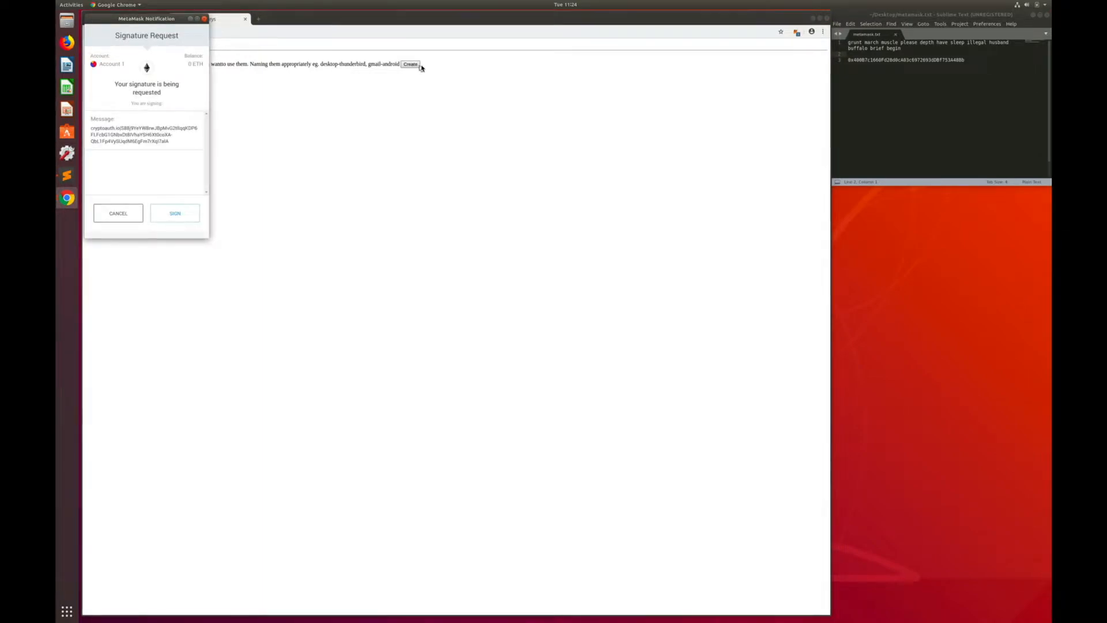
{"action": "left_click", "coordinate": [175, 214]}
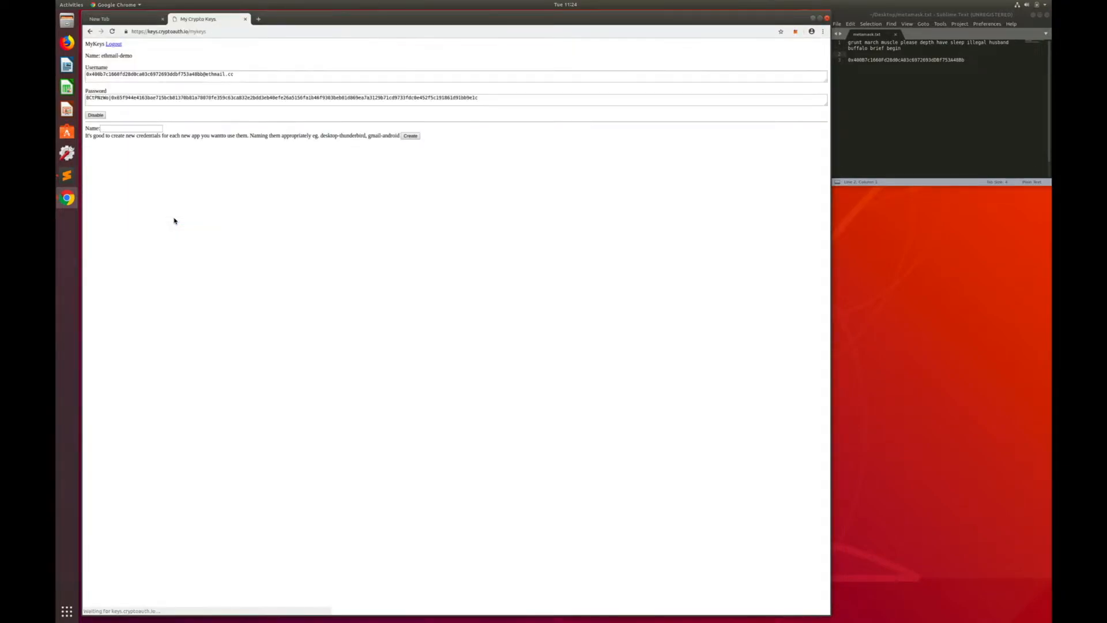
Copy the ethmail-demo key's username into metamask.txt, below the wallet address after a blank line, and return to the MyKeys page.
{"action": "left_click", "coordinate": [242, 77]}
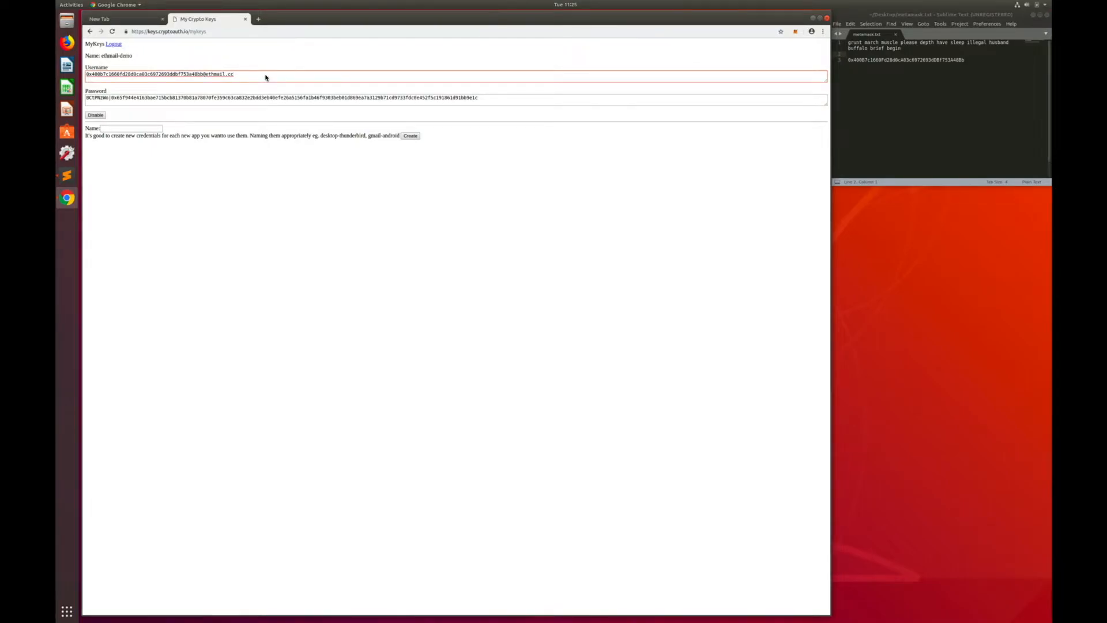
{"action": "left_click_drag", "start_coordinate": [279, 77], "coordinate": [80, 74]}
{"action": "right_click", "coordinate": [98, 76]}
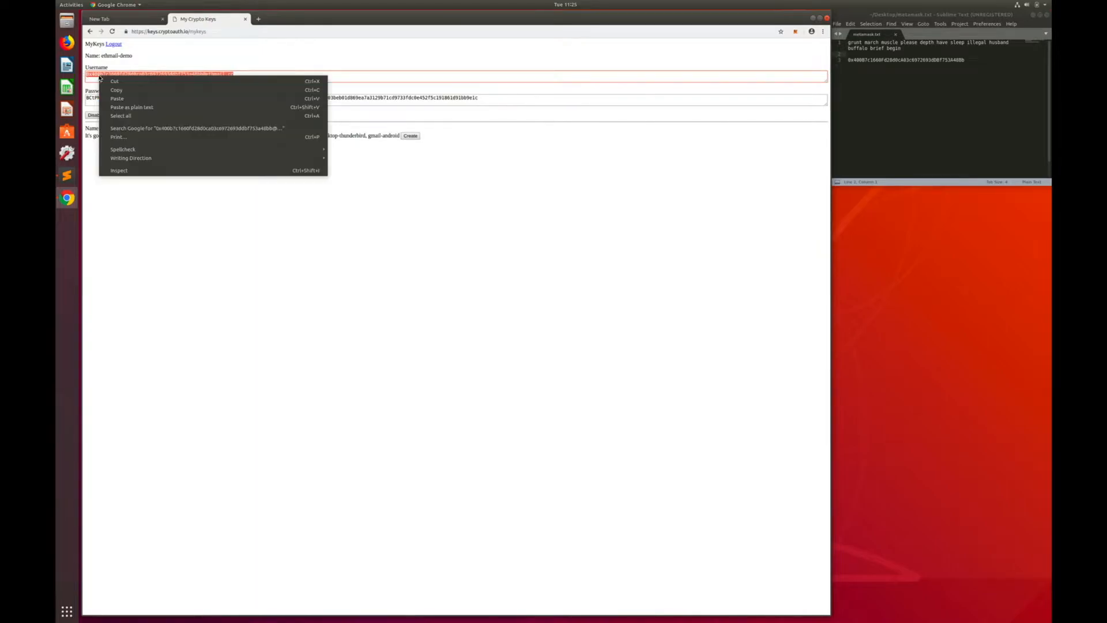
{"action": "left_click", "coordinate": [116, 91]}
{"action": "left_click", "coordinate": [902, 121]}
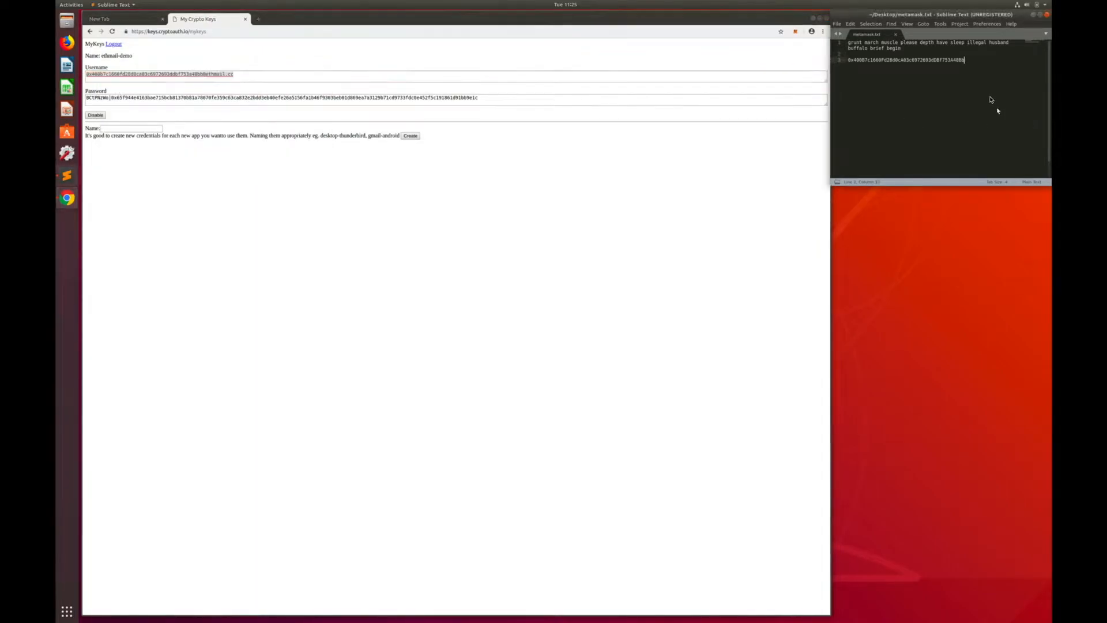
{"action": "key", "text": "Return"}
{"action": "key", "text": "Return"}
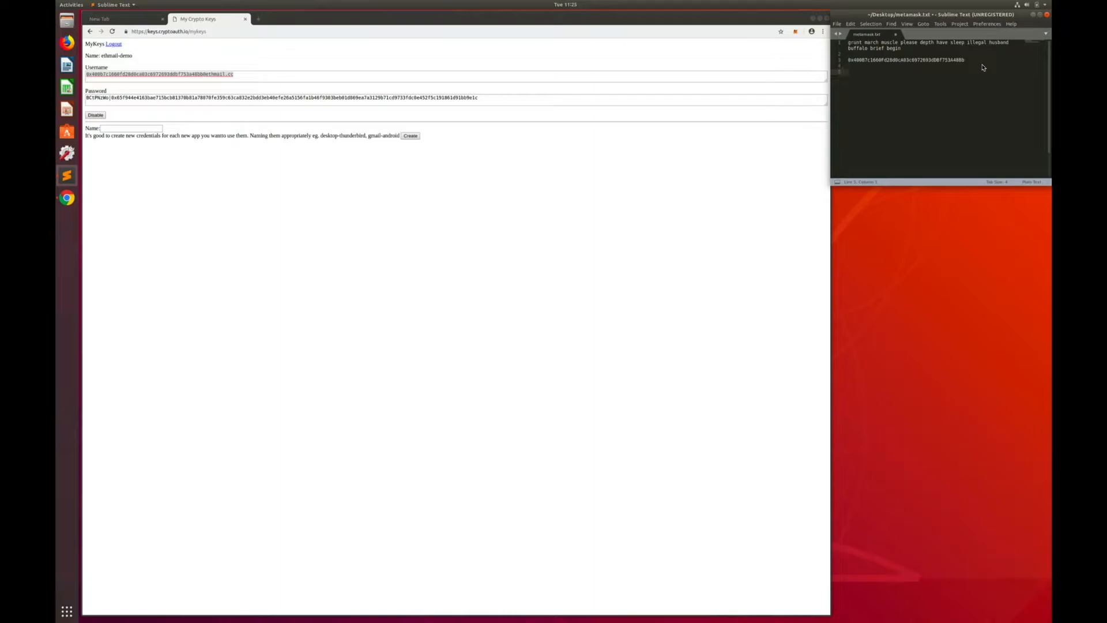
{"action": "key", "text": "alt+v"}
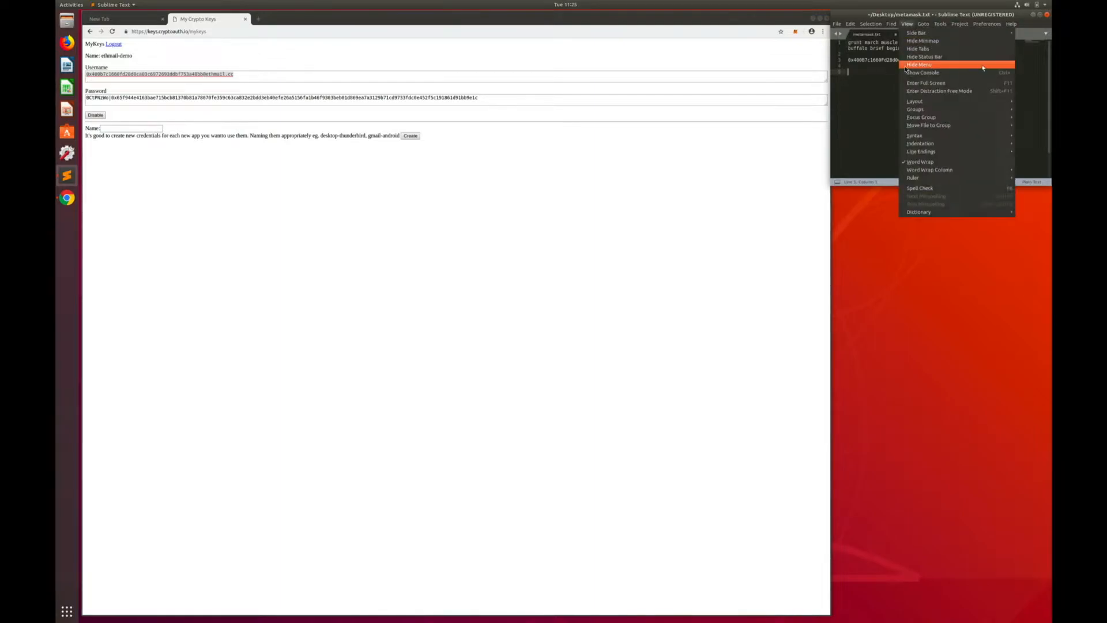
{"action": "left_click", "coordinate": [859, 76]}
{"action": "right_click", "coordinate": [858, 75]}
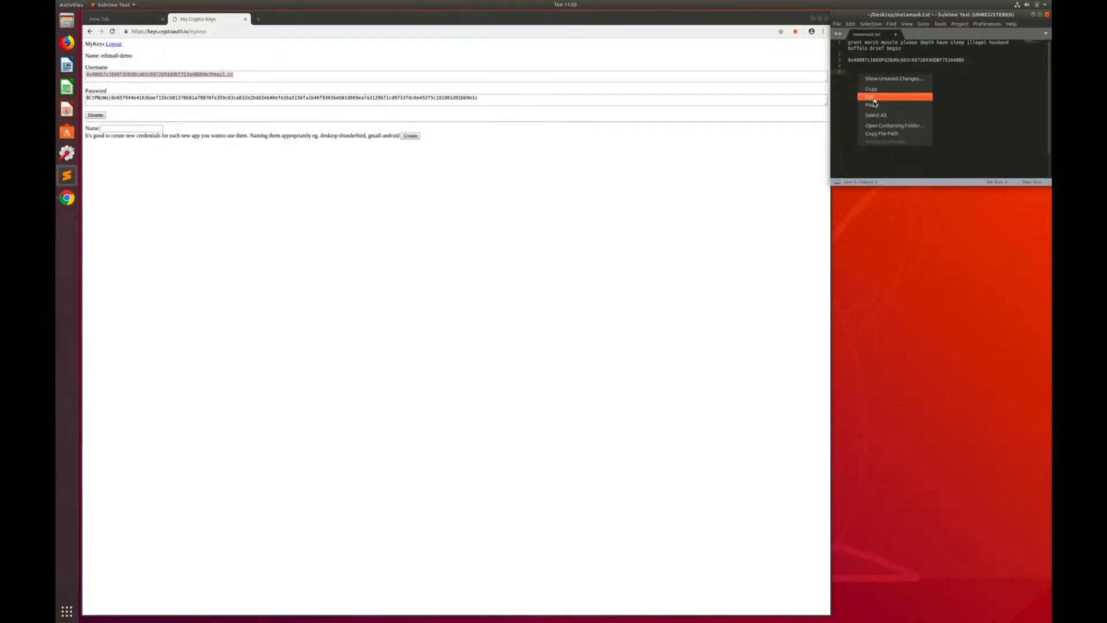
{"action": "left_click", "coordinate": [873, 105]}
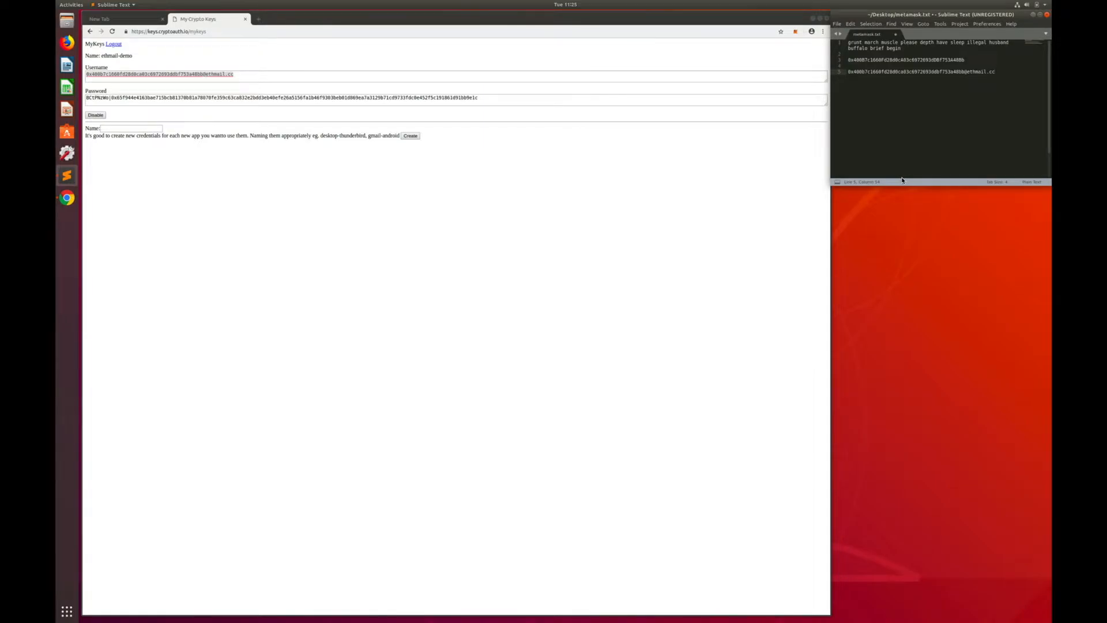
{"action": "left_click", "coordinate": [552, 210]}
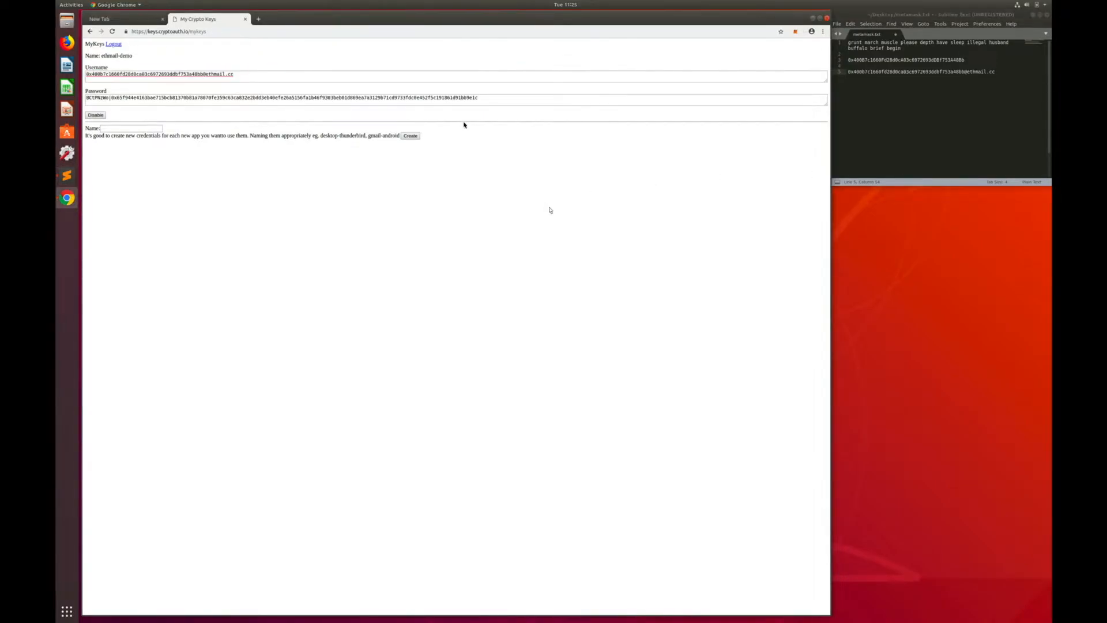
Copy the ethmail-demo key's password into metamask.txt, below the username after a blank line, and return to the MyKeys page.
{"action": "left_click_drag", "start_coordinate": [487, 101], "coordinate": [88, 98]}
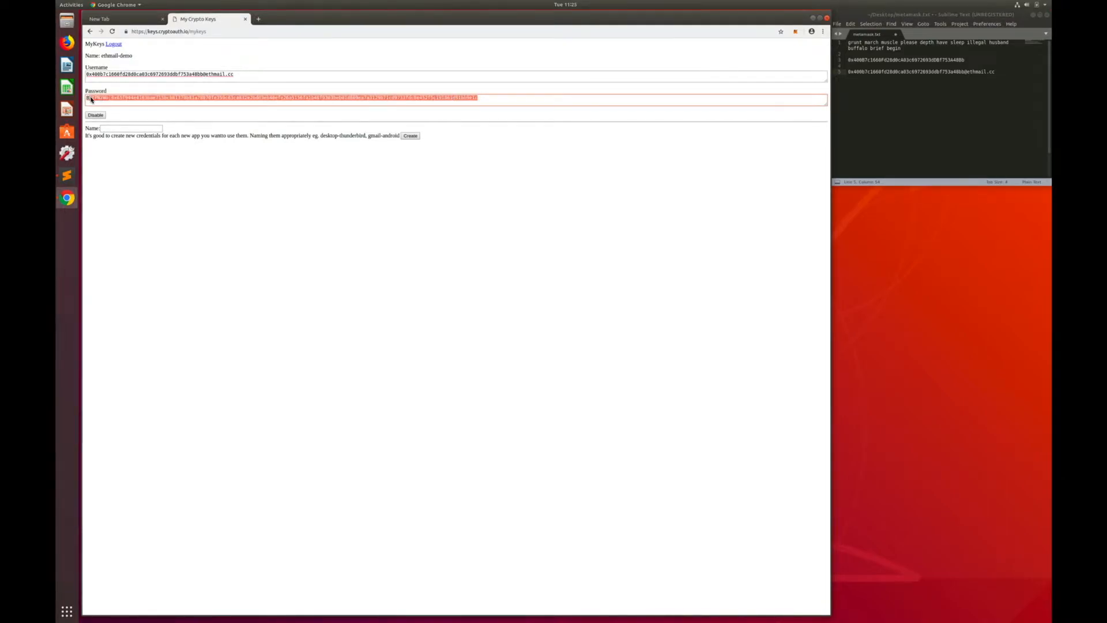
{"action": "right_click", "coordinate": [88, 97]}
{"action": "left_click", "coordinate": [310, 99]}
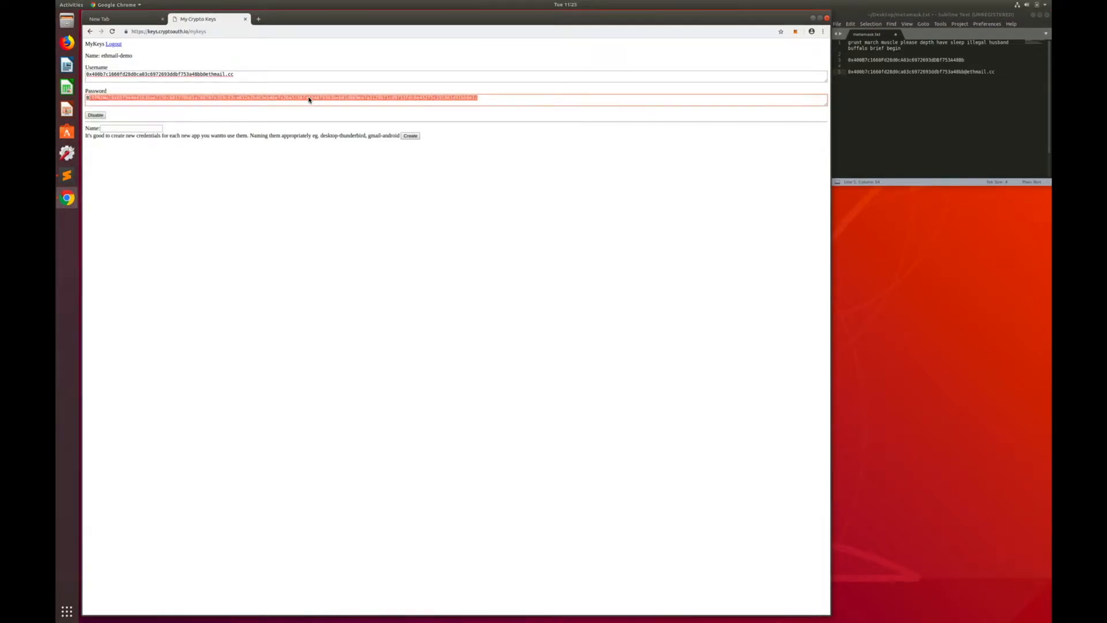
{"action": "right_click", "coordinate": [450, 98]}
{"action": "left_click", "coordinate": [446, 109]}
{"action": "left_click", "coordinate": [957, 98]}
{"action": "key", "text": "Return"}
{"action": "key", "text": "Return"}
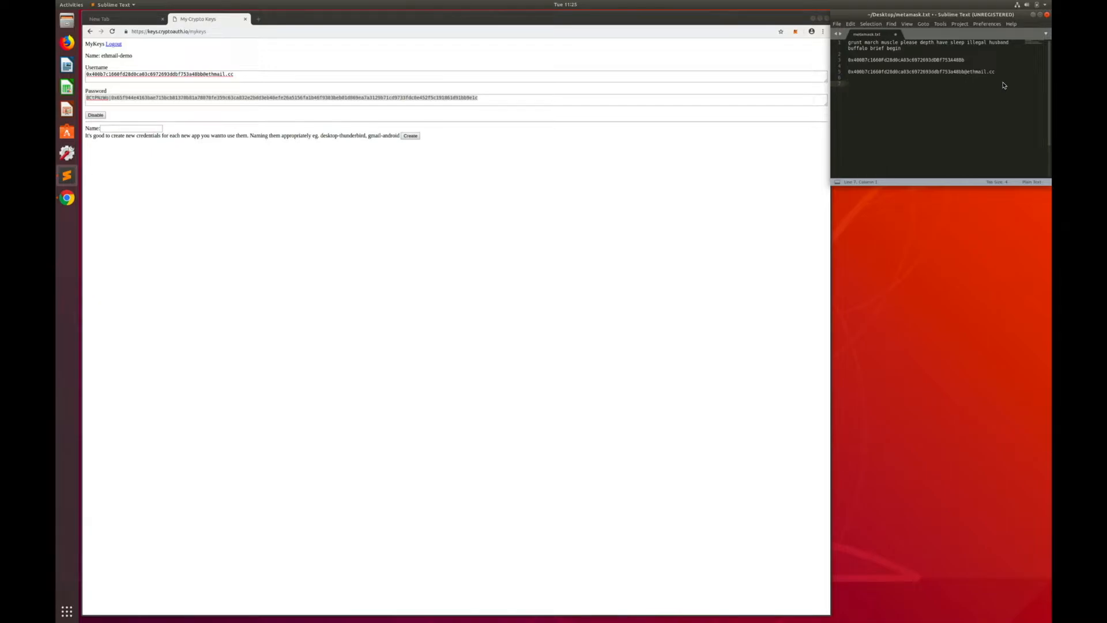
{"action": "right_click", "coordinate": [862, 89]}
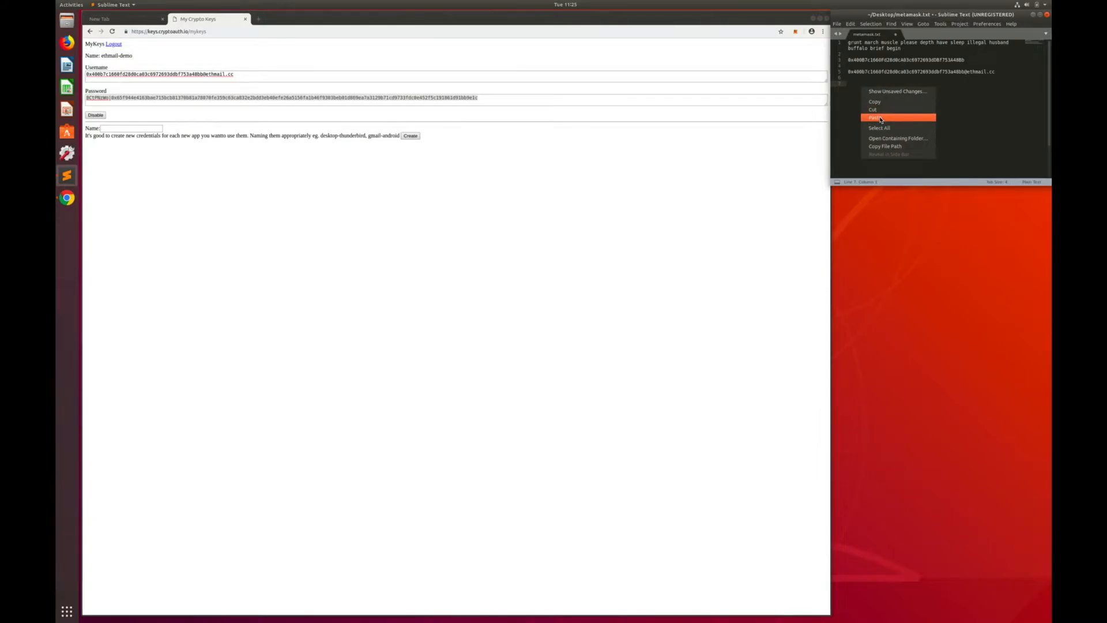
{"action": "left_click", "coordinate": [879, 116]}
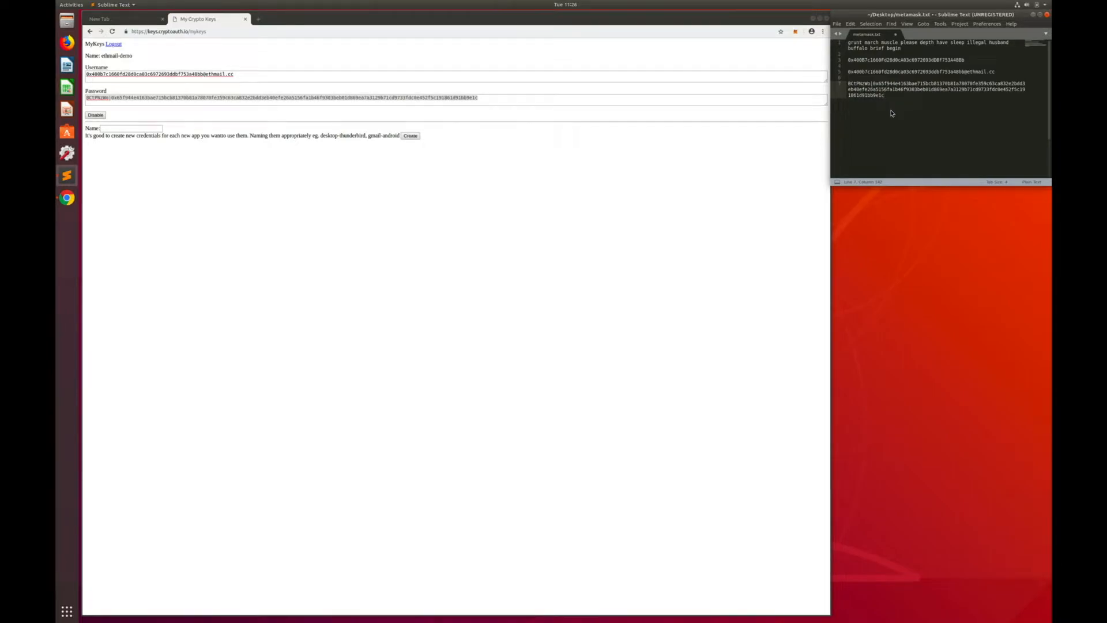
{"action": "left_click", "coordinate": [331, 161]}
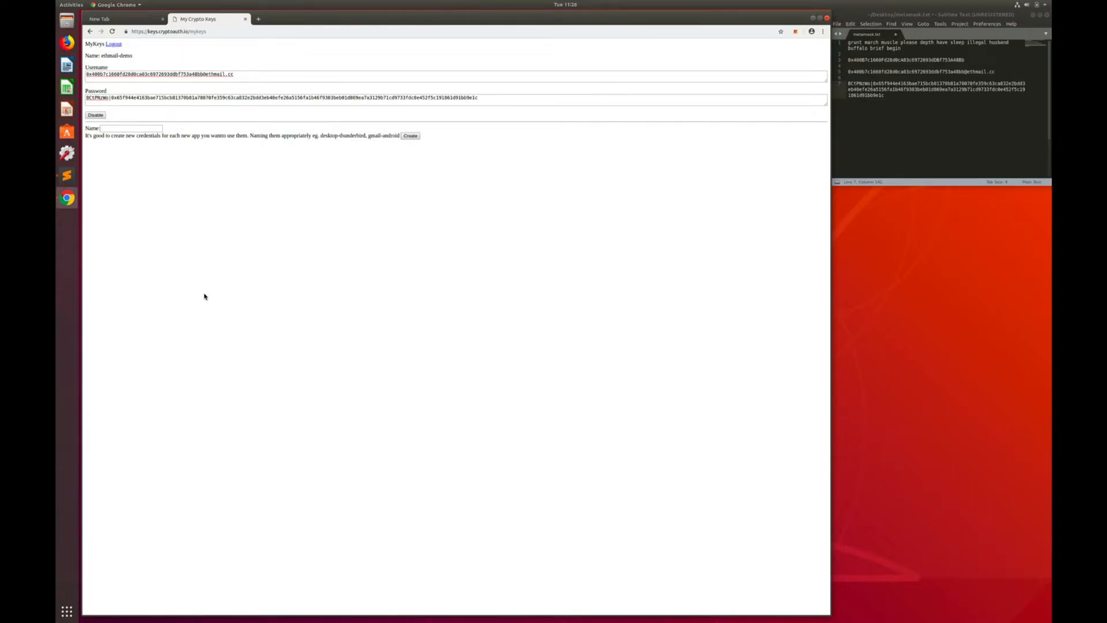
Search the web for "mozilla thunderbird" in a new browser tab.
{"action": "left_click", "coordinate": [258, 21]}
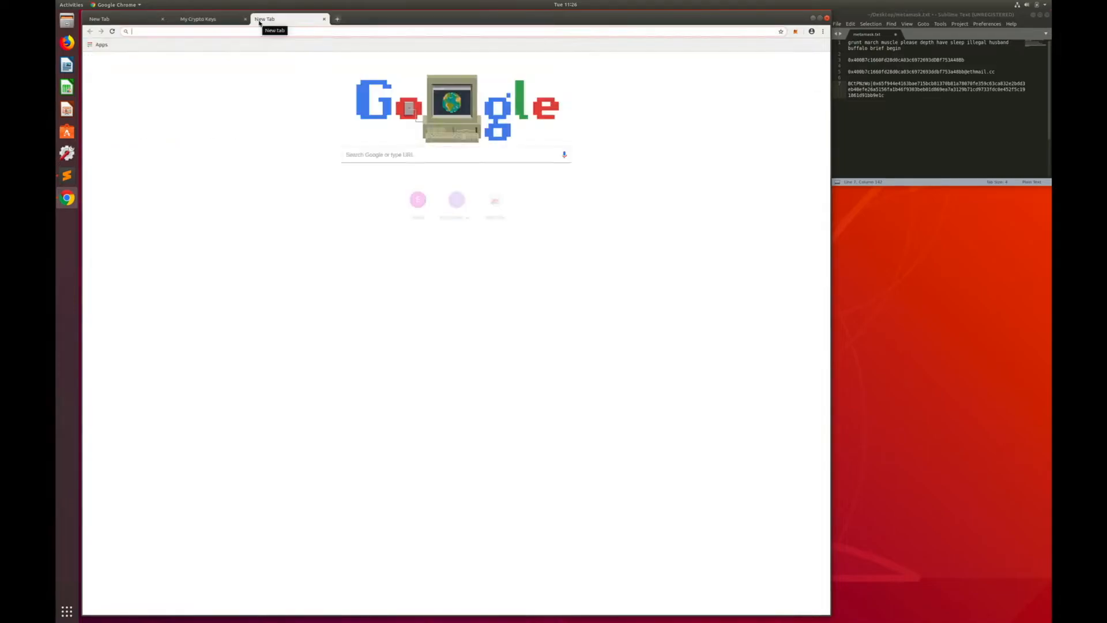
{"action": "type", "text": "movilla"}
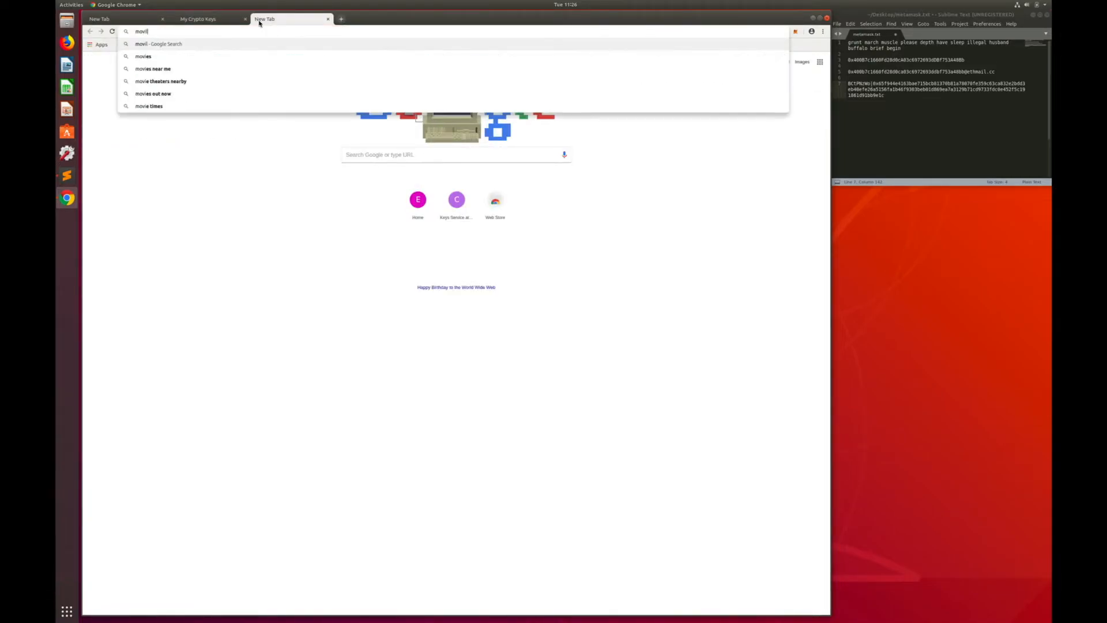
{"action": "key", "text": "BackSpace"}
{"action": "key", "text": "BackSpace"}
{"action": "key", "text": "BackSpace"}
{"action": "key", "text": "BackSpace"}
{"action": "key", "text": "BackSpace"}
{"action": "type", "text": "zi"}
{"action": "type", "text": "lla"}
{"action": "type", "text": " thund"}
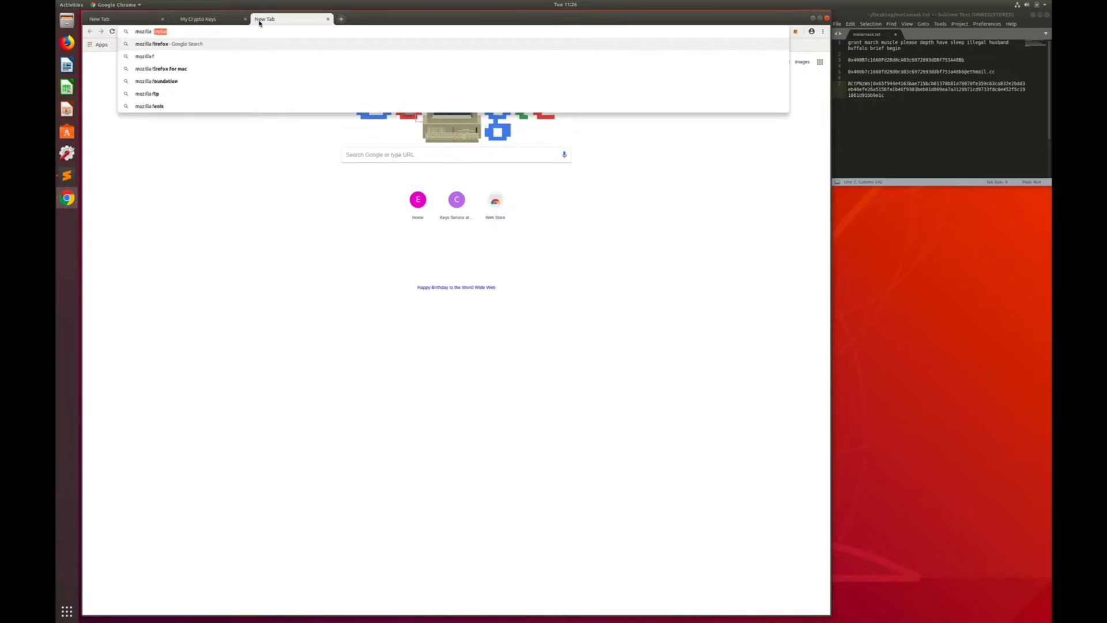
{"action": "key", "text": "Return"}
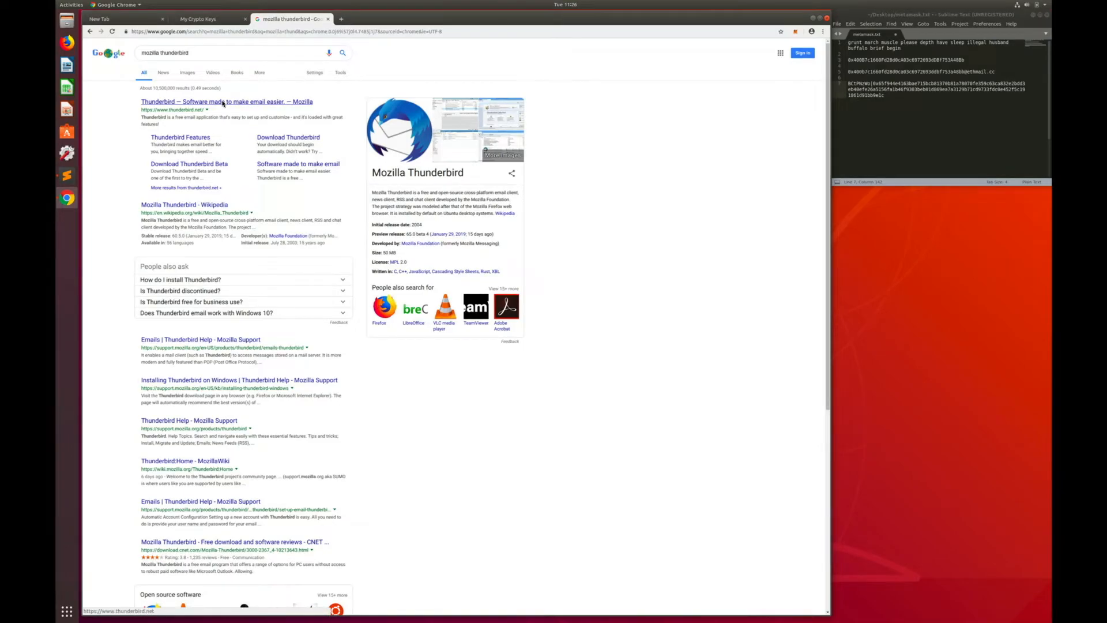
Find and launch the installed Thunderbird mail application.
{"action": "left_click", "coordinate": [66, 611]}
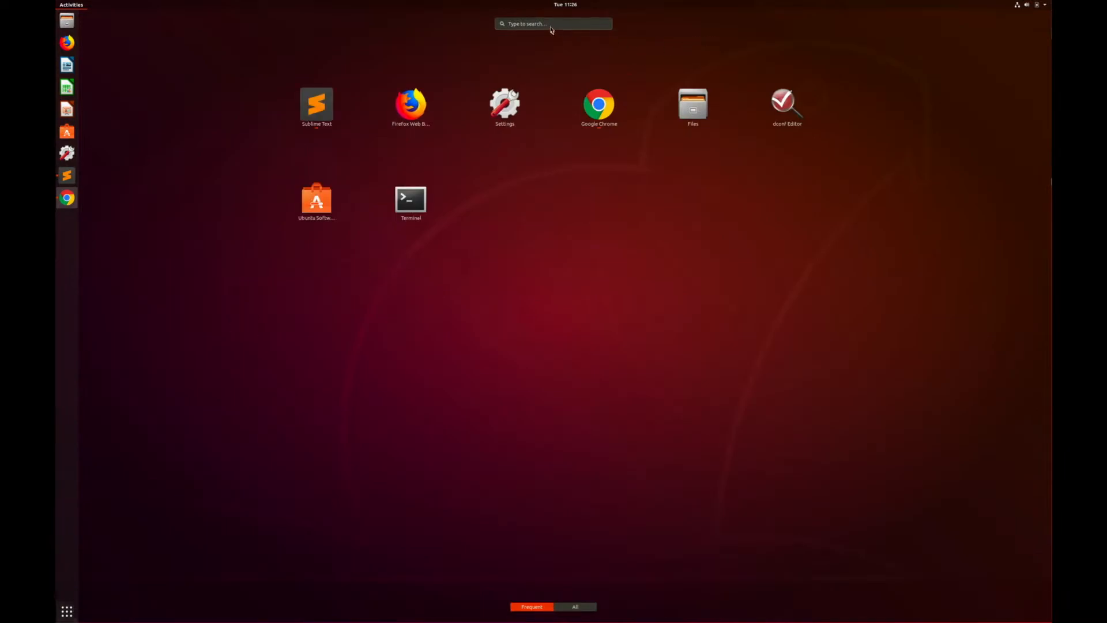
{"action": "type", "text": "thunder"}
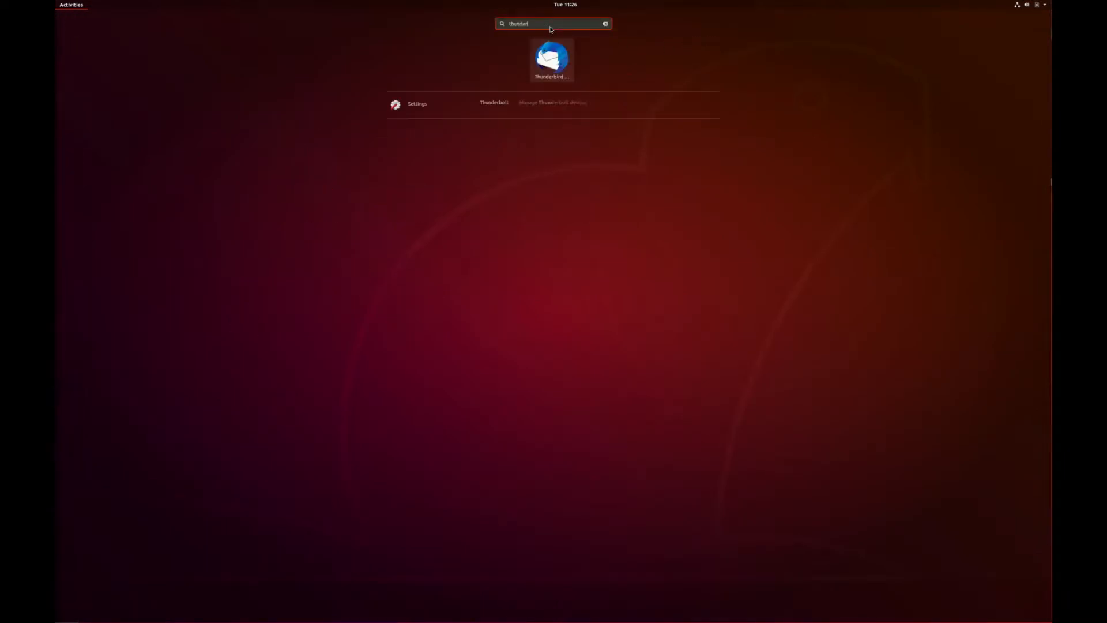
{"action": "key", "text": "Return"}
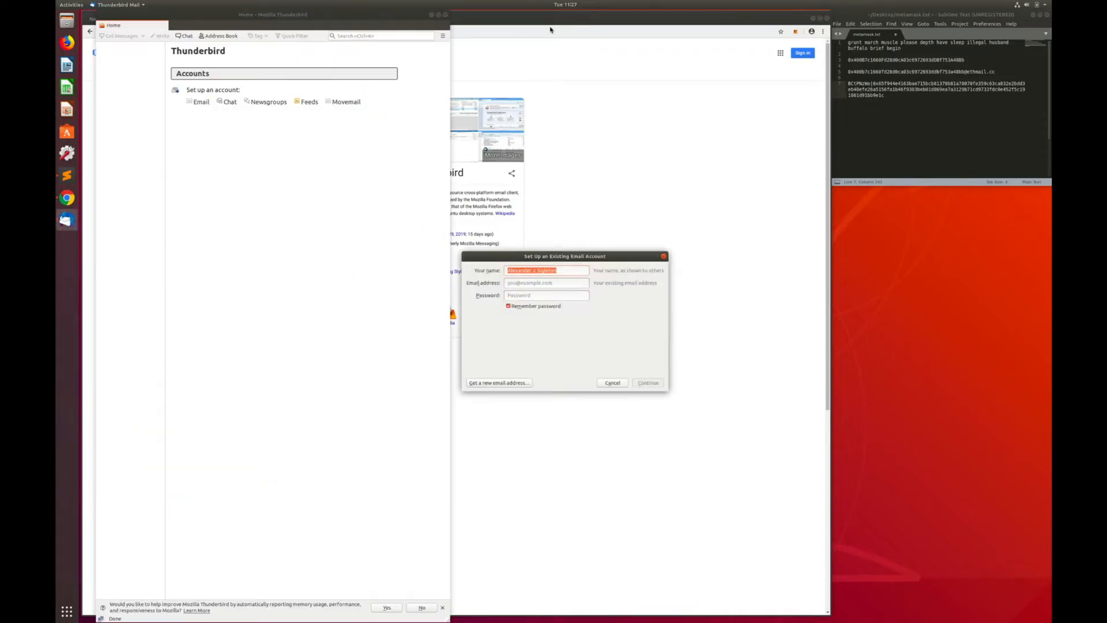
Copy the ethmail.cc username from metamask.txt into the email address of the account setup, keeping the prefilled name.
{"action": "left_click", "coordinate": [562, 271]}
{"action": "left_click", "coordinate": [1010, 74]}
{"action": "left_click_drag", "start_coordinate": [1010, 73], "coordinate": [849, 73]}
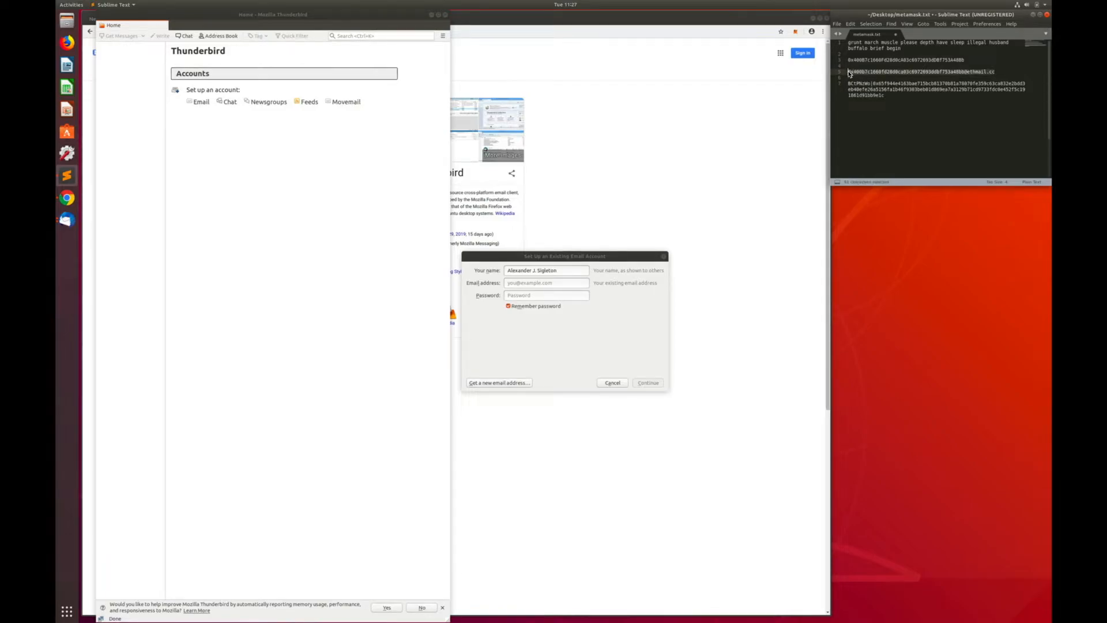
{"action": "right_click", "coordinate": [856, 76]}
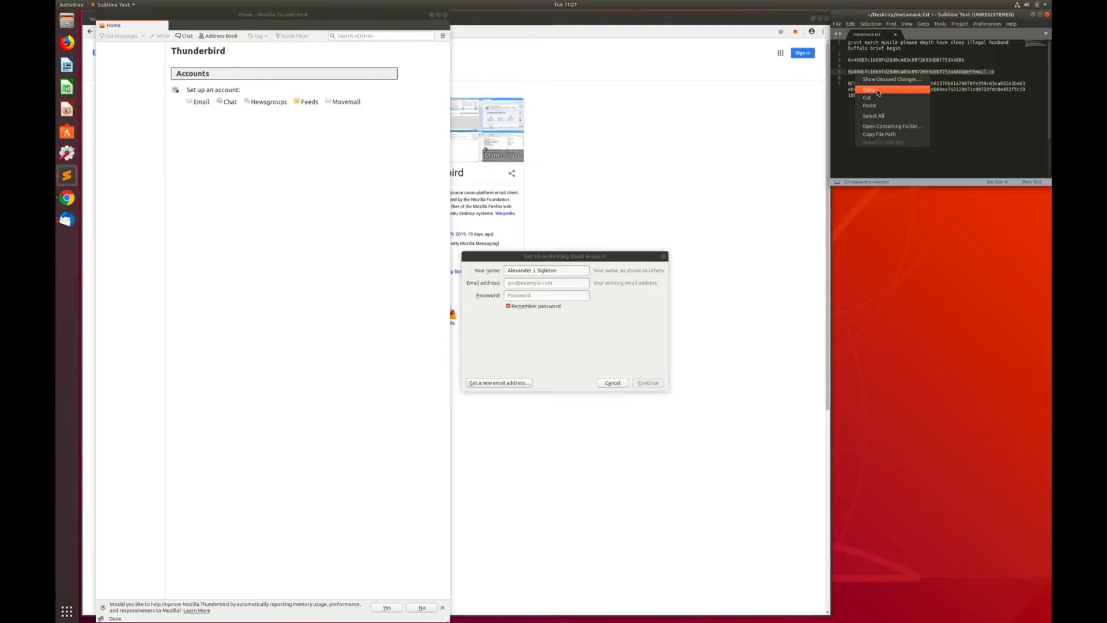
{"action": "left_click", "coordinate": [872, 90]}
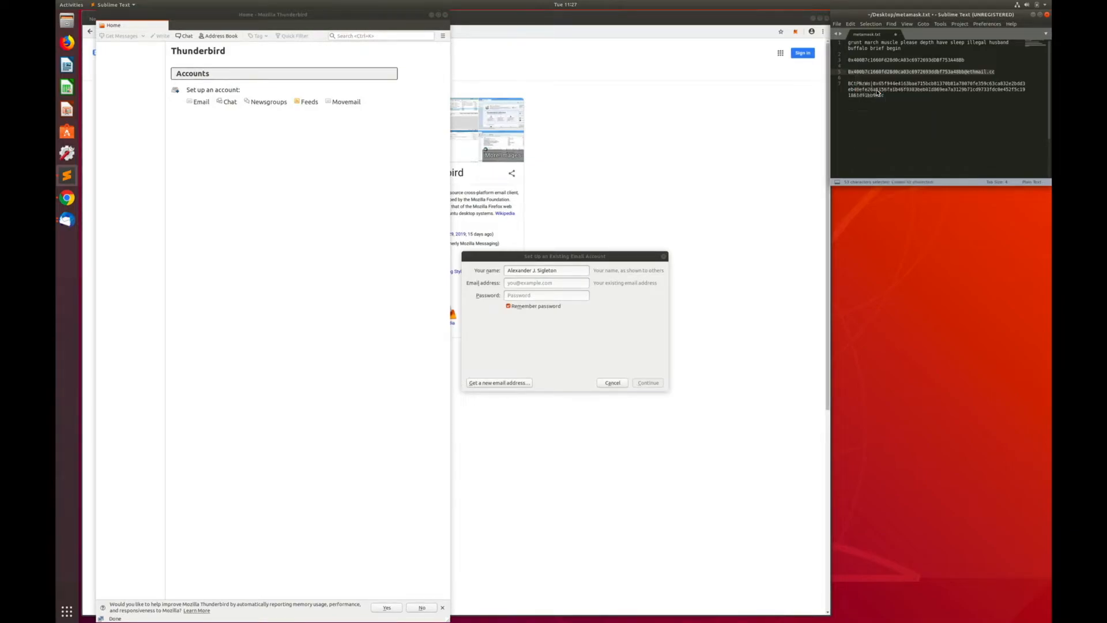
{"action": "left_click", "coordinate": [521, 283]}
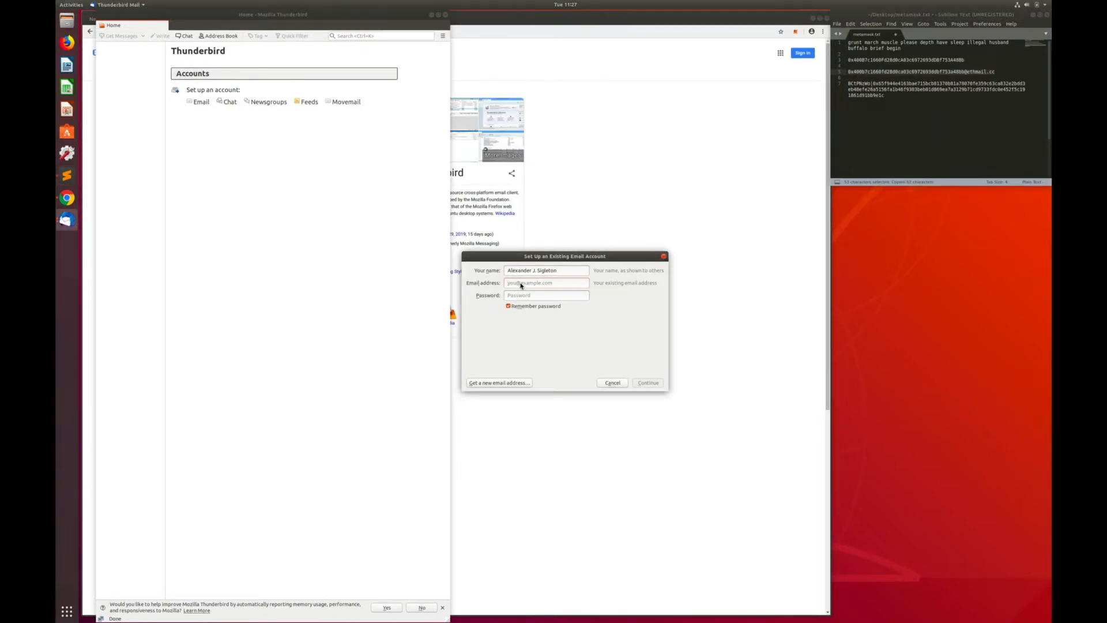
{"action": "right_click", "coordinate": [521, 285]}
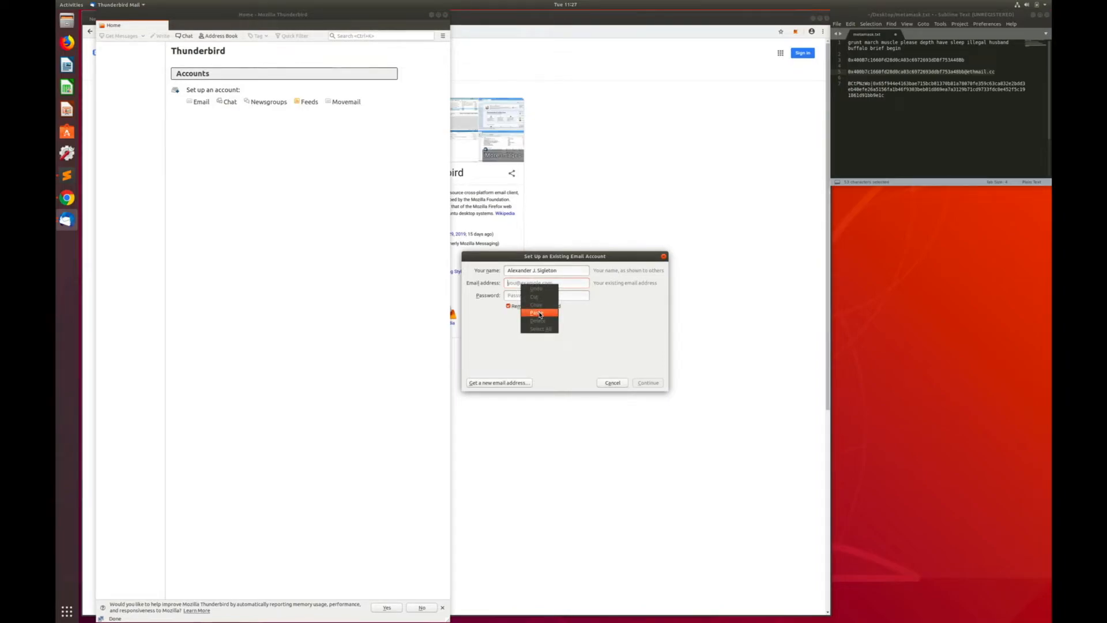
{"action": "left_click", "coordinate": [539, 313]}
Paste the account password from metamask.txt into the setup, detect the server configuration, and finish adding the account.
{"action": "left_click", "coordinate": [895, 102]}
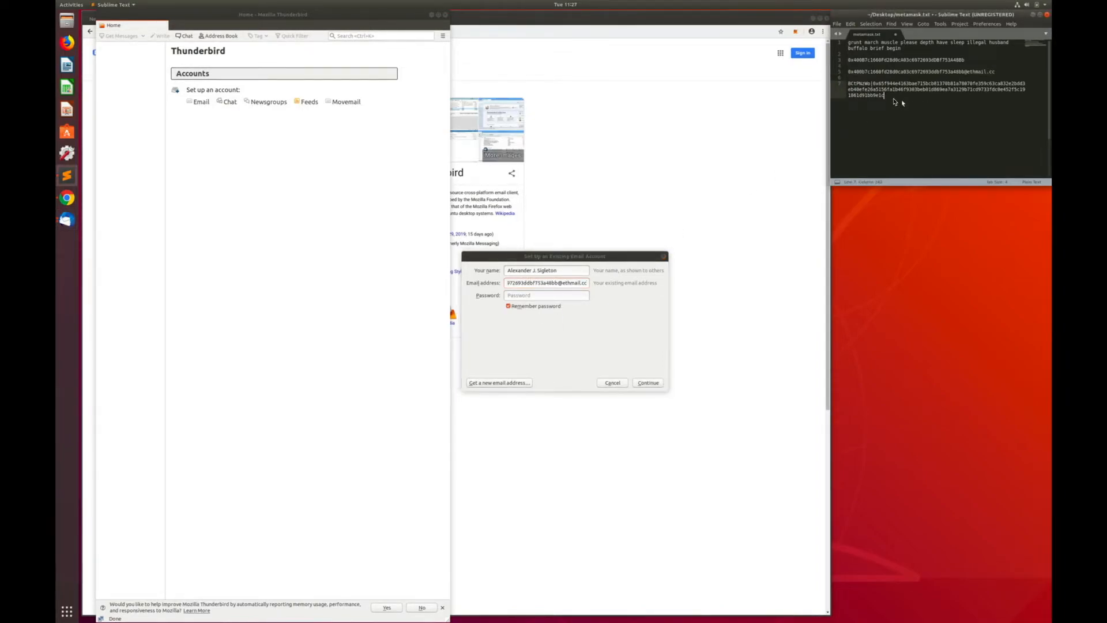
{"action": "left_click_drag", "start_coordinate": [884, 95], "coordinate": [848, 86]}
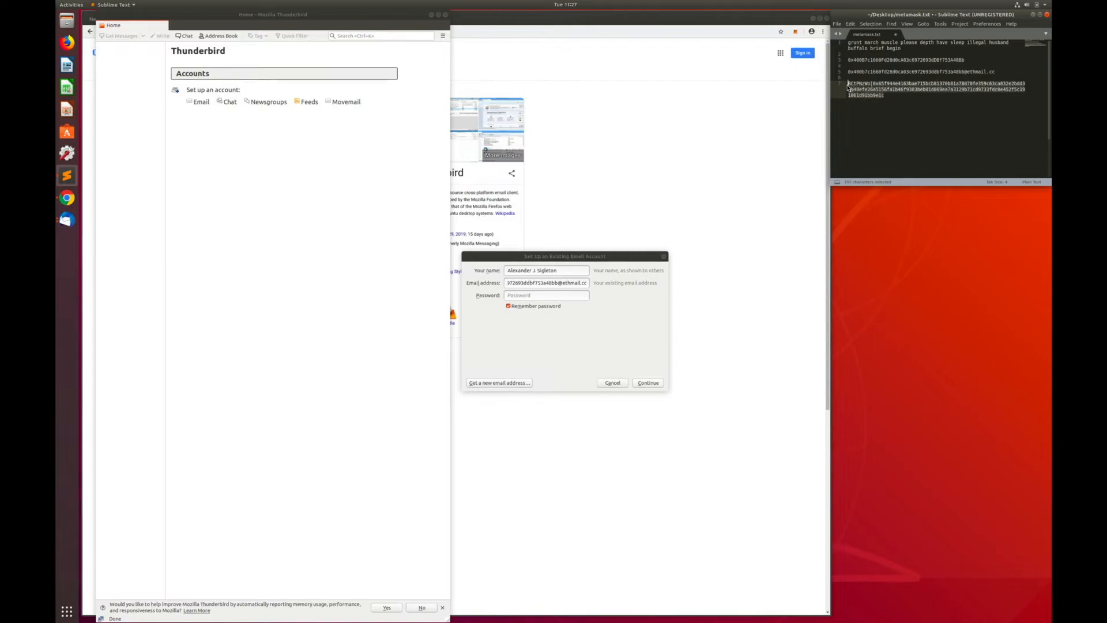
{"action": "right_click", "coordinate": [855, 87]}
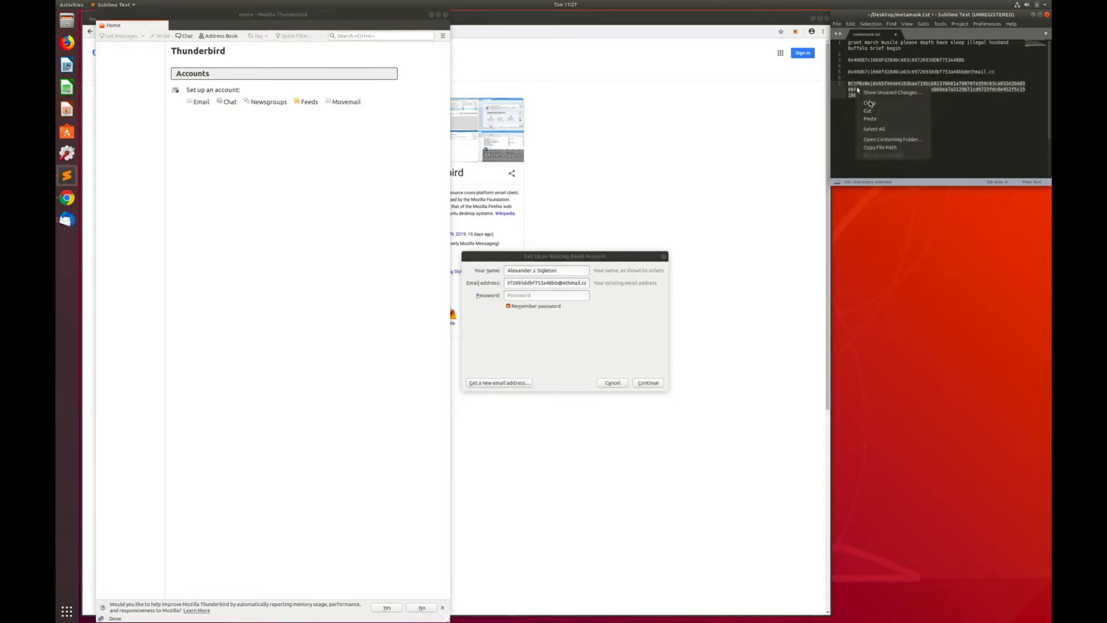
{"action": "left_click", "coordinate": [871, 104]}
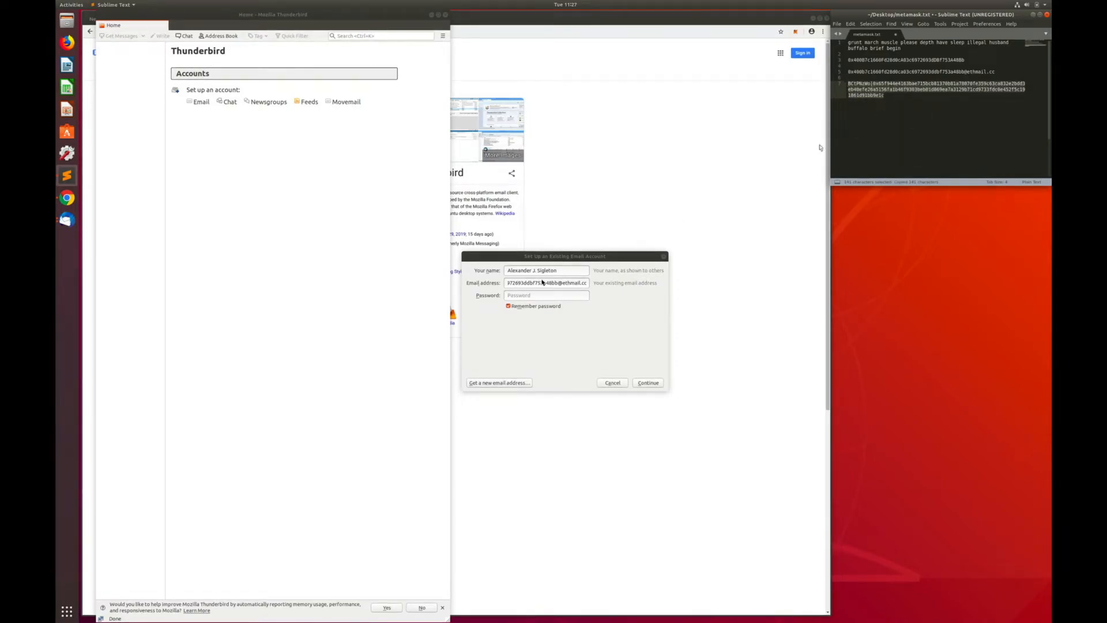
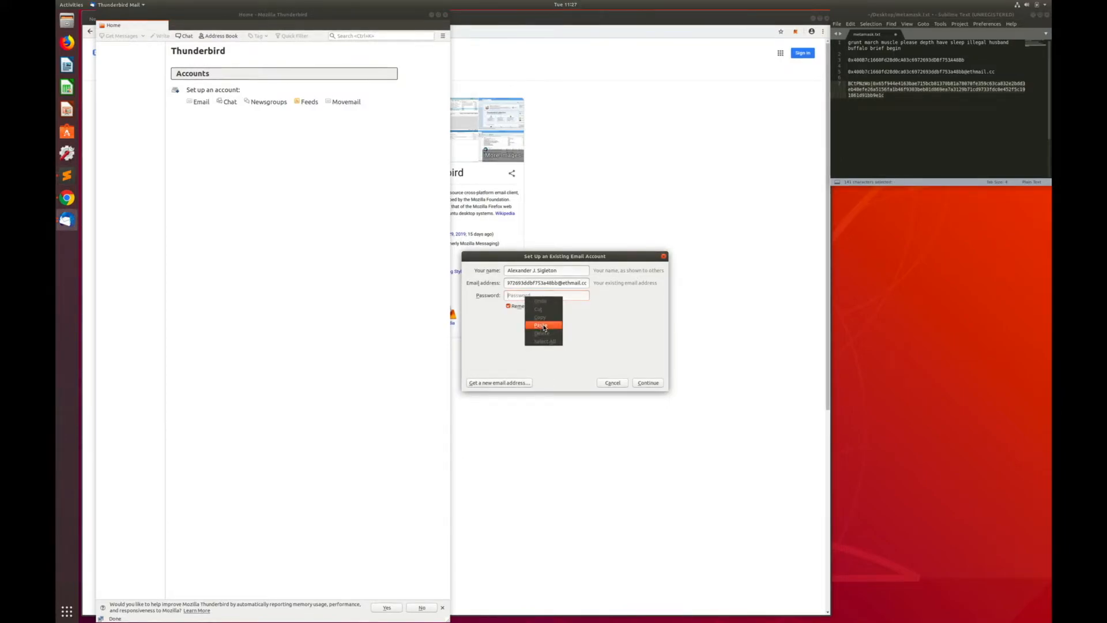
{"action": "left_click", "coordinate": [544, 326]}
{"action": "left_click", "coordinate": [647, 383]}
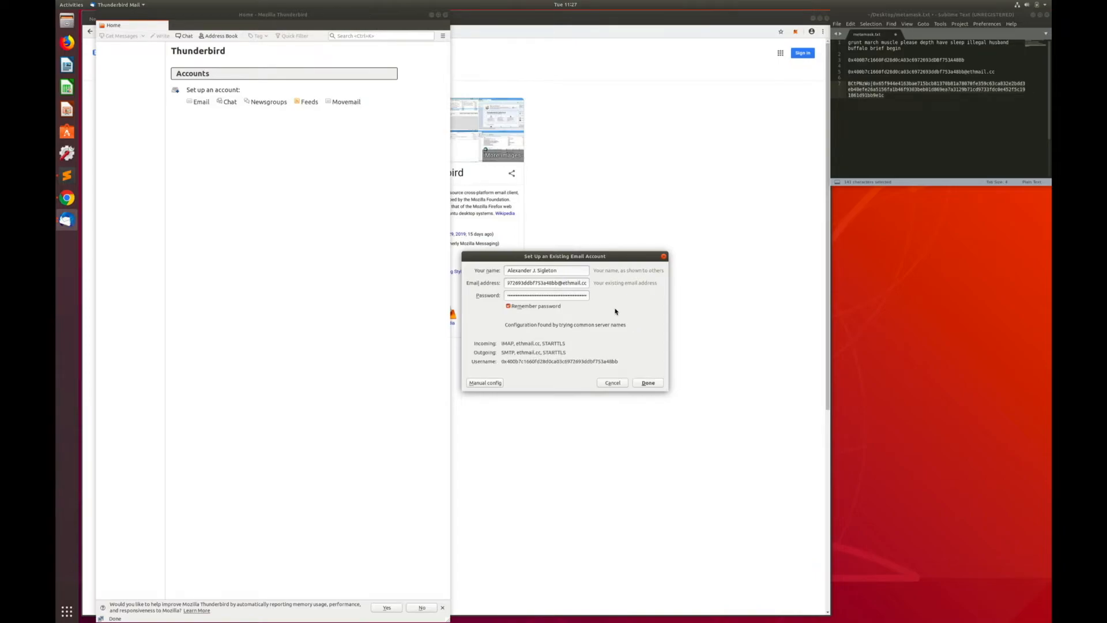
{"action": "left_click", "coordinate": [648, 384]}
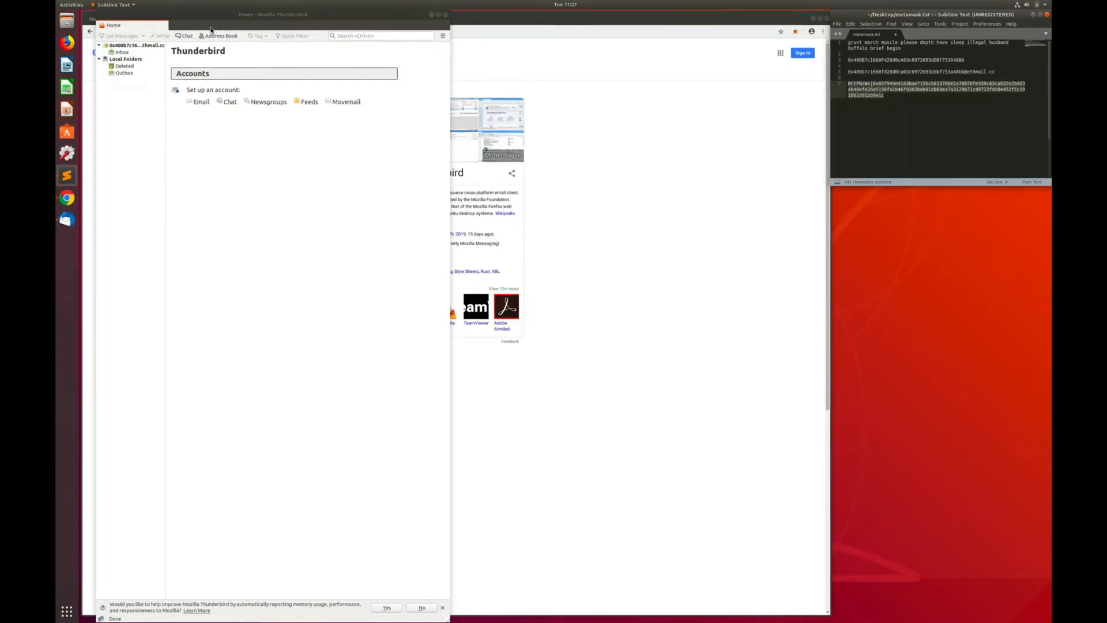
Minimize the Chrome window and move the Thunderbird window to the middle of the desktop.
{"action": "left_click_drag", "start_coordinate": [211, 30], "coordinate": [236, 65]}
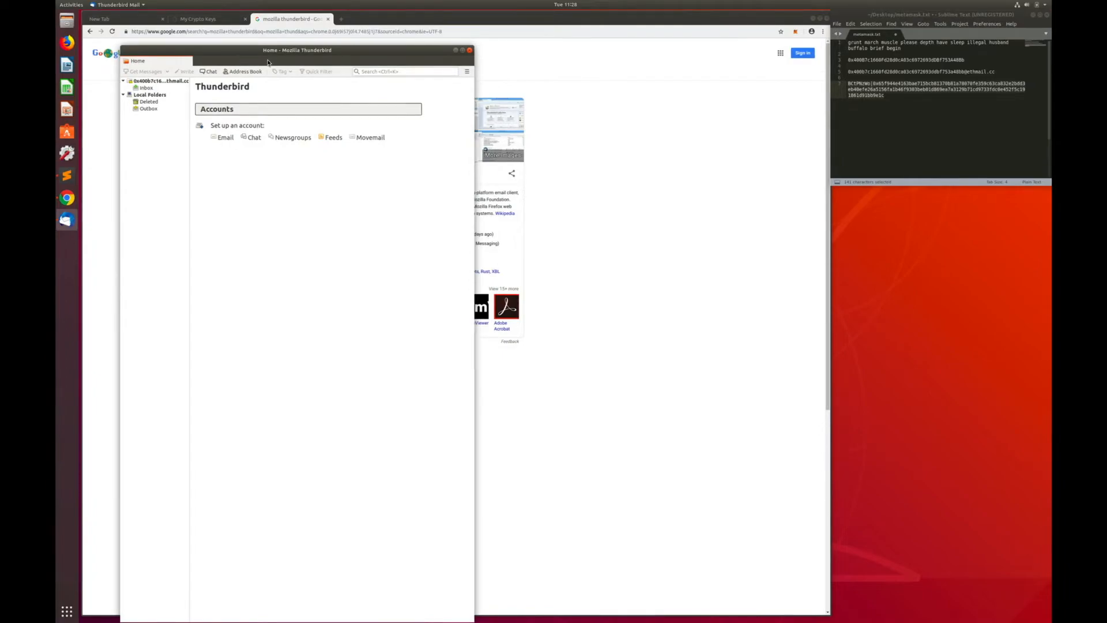
{"action": "left_click", "coordinate": [813, 19]}
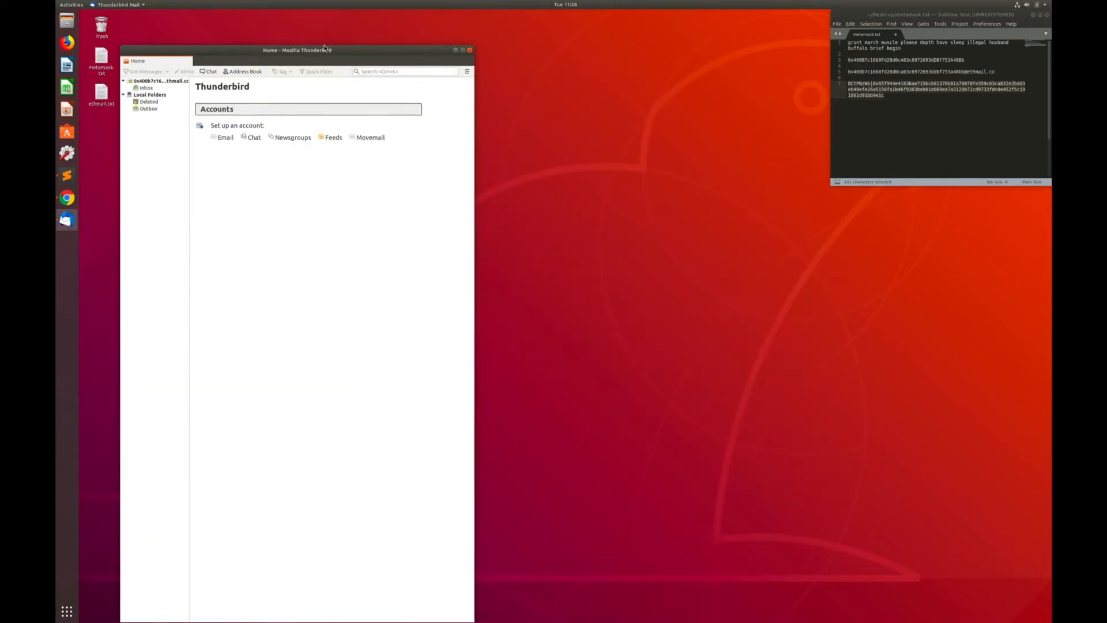
{"action": "left_click_drag", "start_coordinate": [322, 52], "coordinate": [515, 27]}
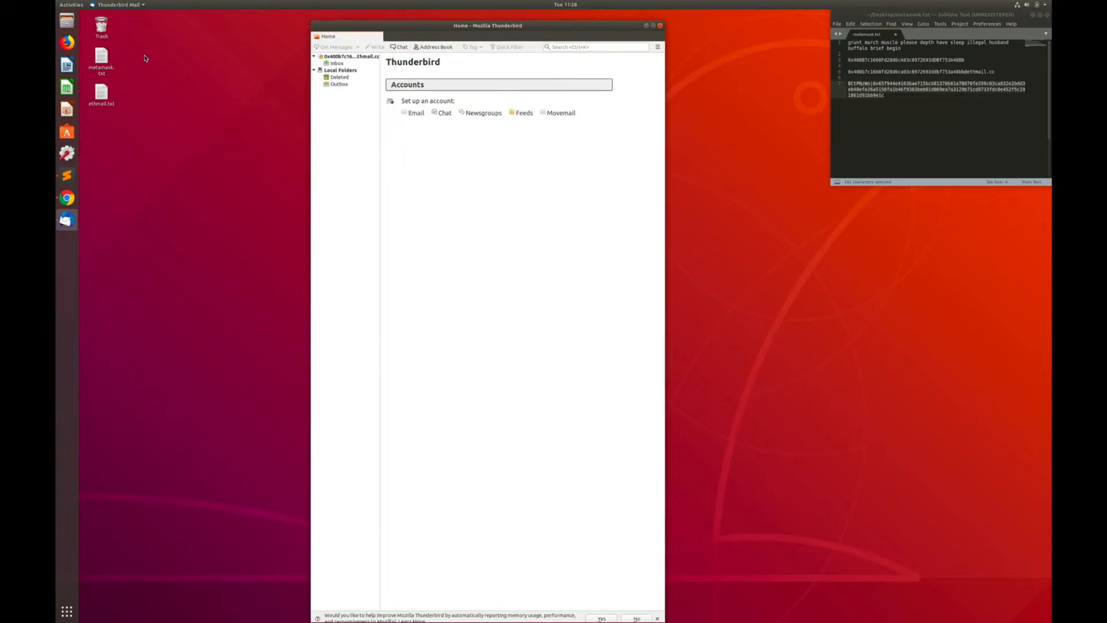
Bring up the Mac's own Thunderbird window on Desktop 2 and return to the Screen Sharing desktop.
{"action": "key", "text": "ctrl+Up"}
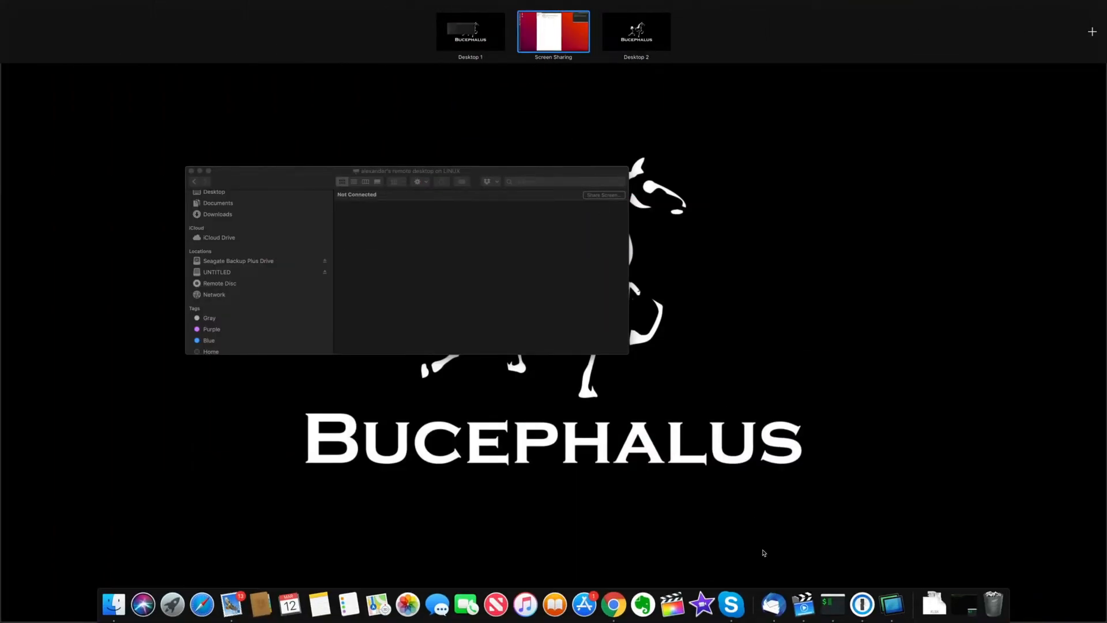
{"action": "key", "text": "ctrl+Up"}
{"action": "left_click_drag", "start_coordinate": [731, 18], "coordinate": [632, 27]}
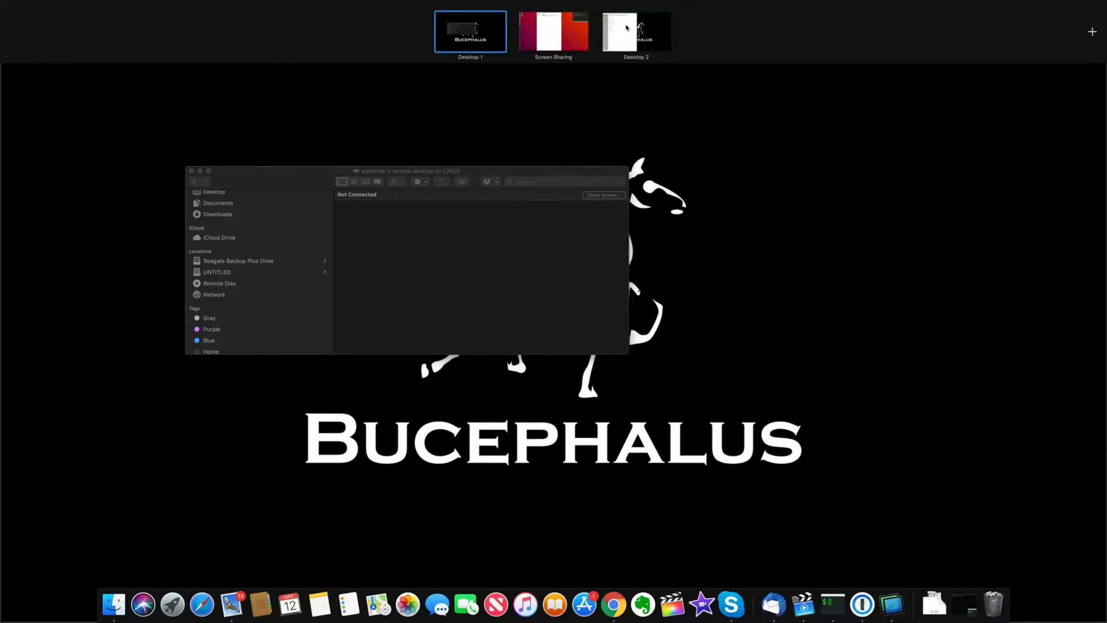
{"action": "left_click", "coordinate": [633, 26]}
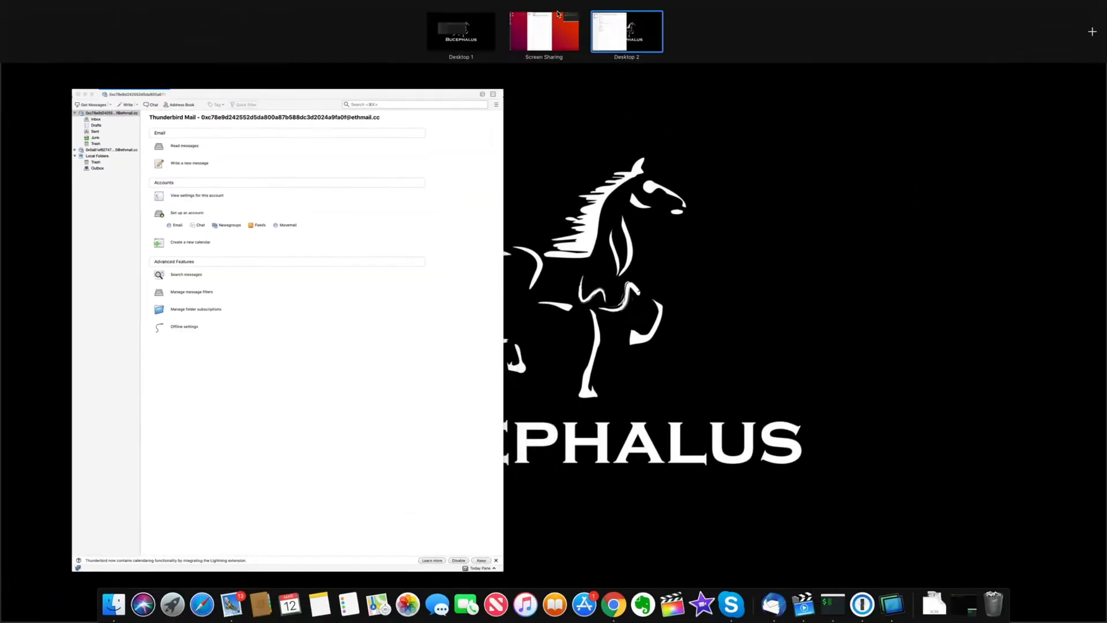
{"action": "left_click", "coordinate": [548, 26]}
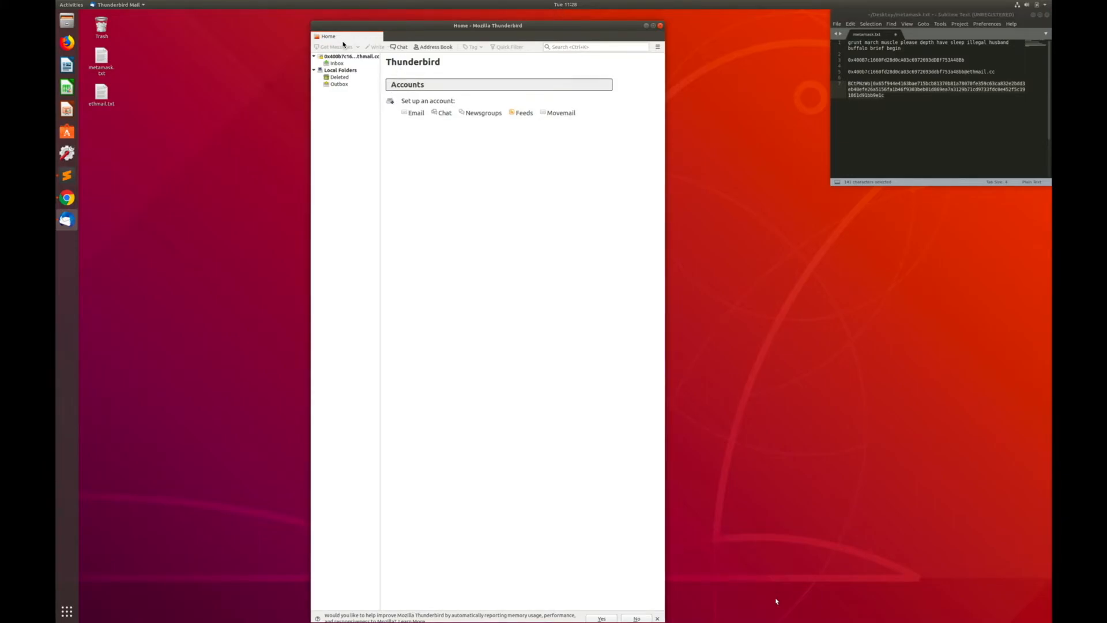
Open and cancel another email account setup, and view the Local Folders overview.
{"action": "left_click", "coordinate": [415, 113]}
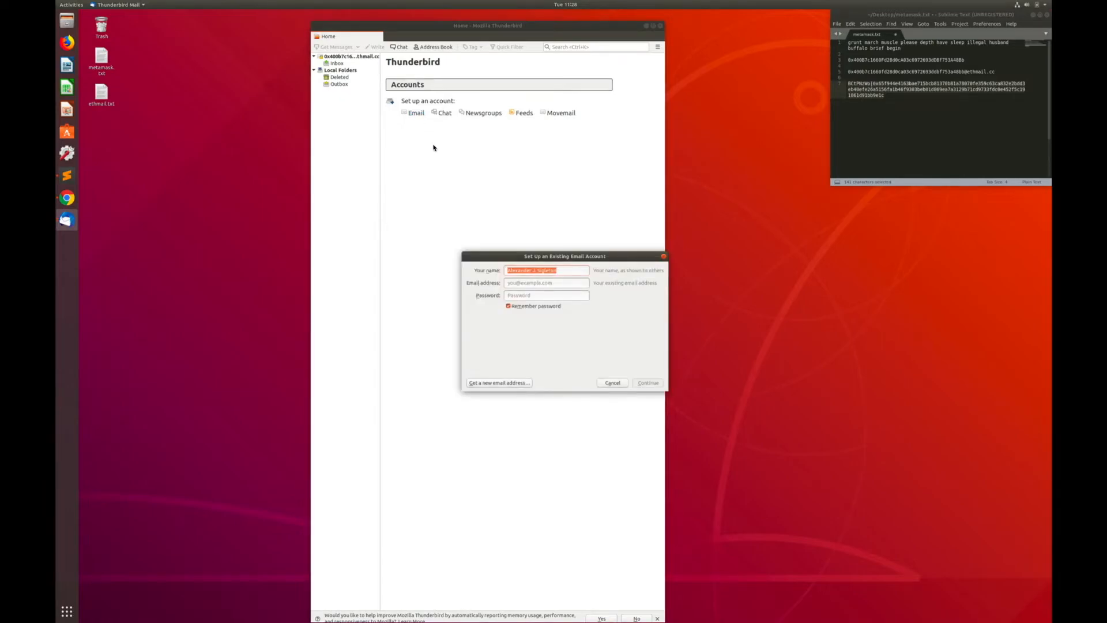
{"action": "left_click", "coordinate": [612, 383]}
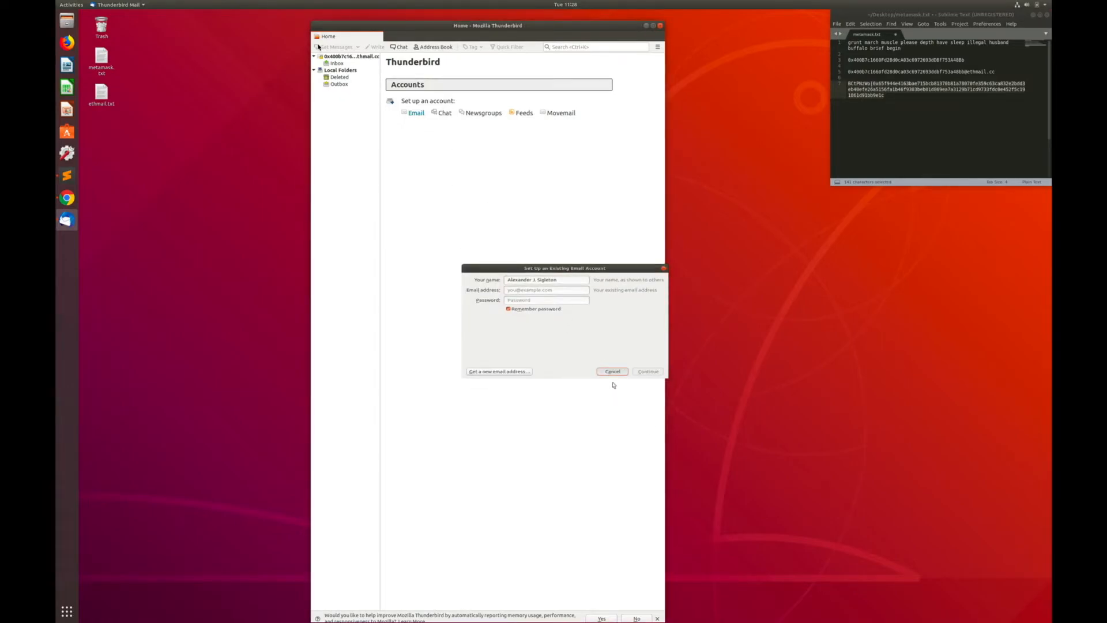
{"action": "left_click", "coordinate": [341, 70]}
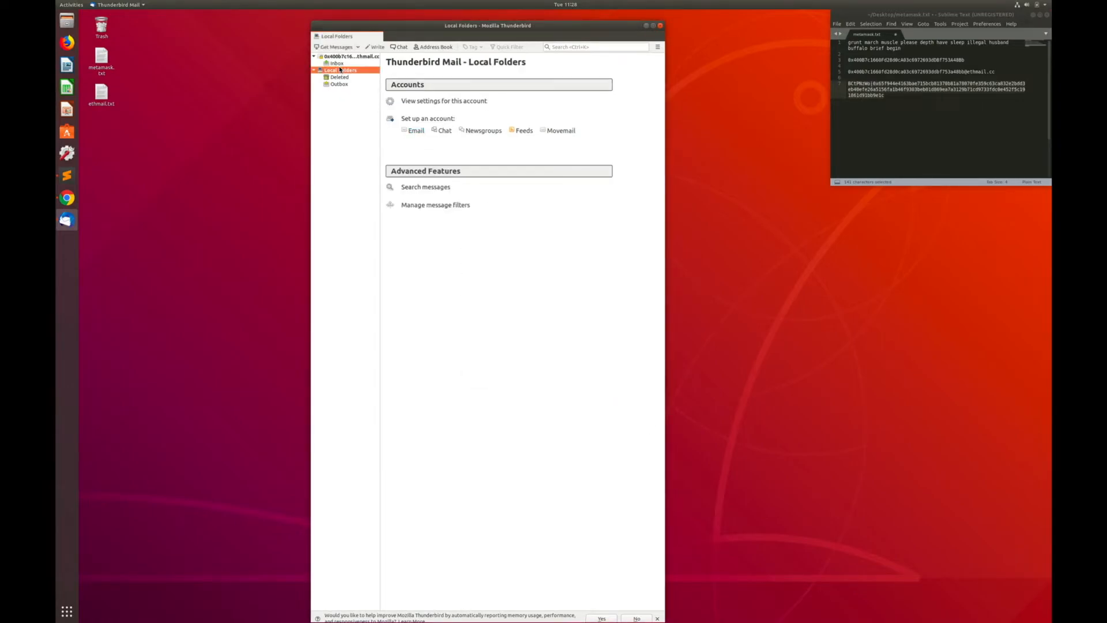
Start a new message in the centre of the desktop and address it to the ethmail.cc address copied from ethmail.txt.
{"action": "left_click", "coordinate": [375, 47]}
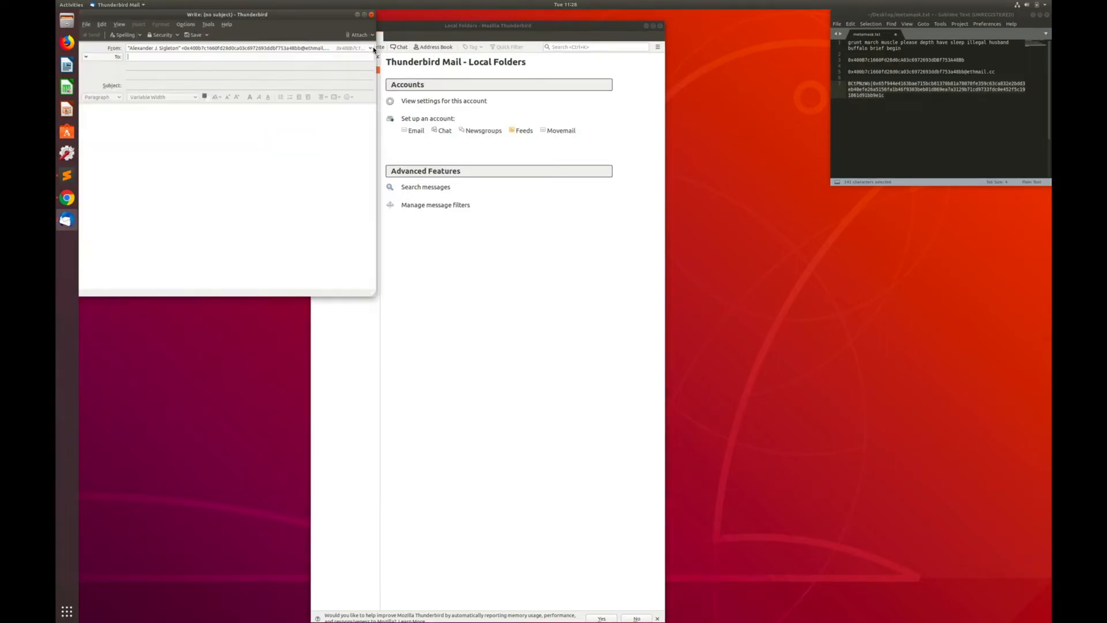
{"action": "left_click_drag", "start_coordinate": [290, 17], "coordinate": [552, 87]}
{"action": "double_click", "coordinate": [102, 93]}
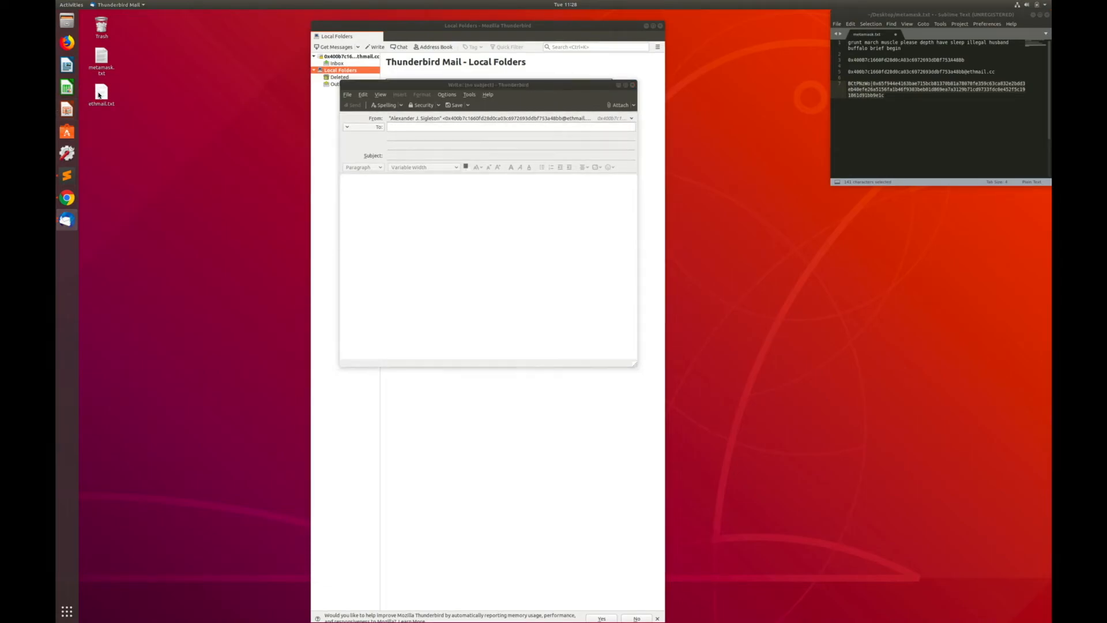
{"action": "left_click_drag", "start_coordinate": [244, 27], "coordinate": [81, 27]}
{"action": "right_click", "coordinate": [84, 28]}
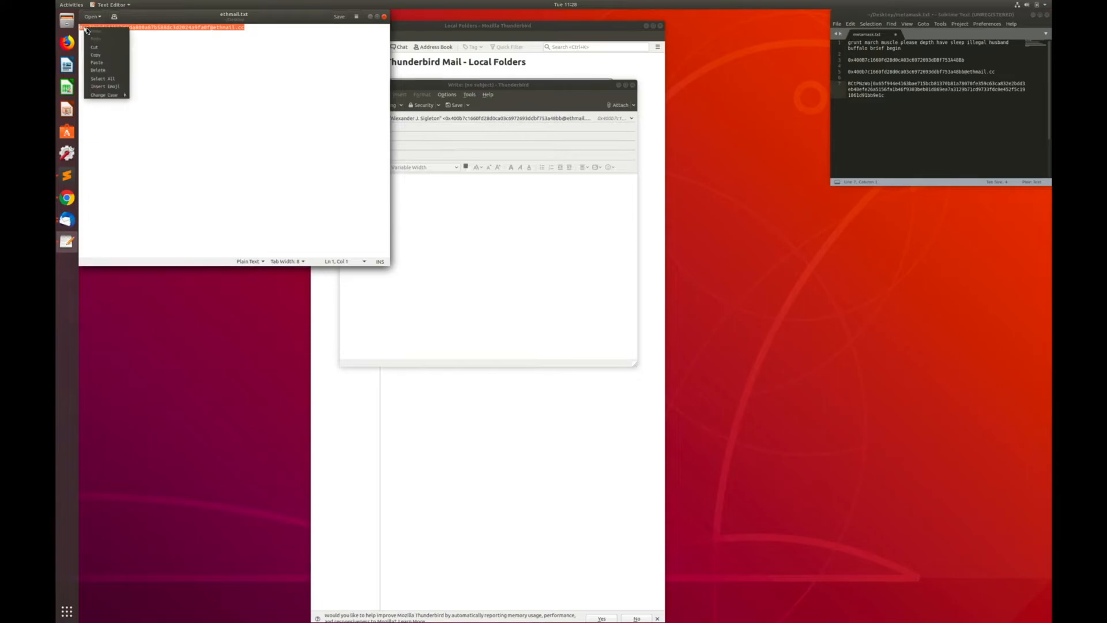
{"action": "left_click", "coordinate": [103, 56]}
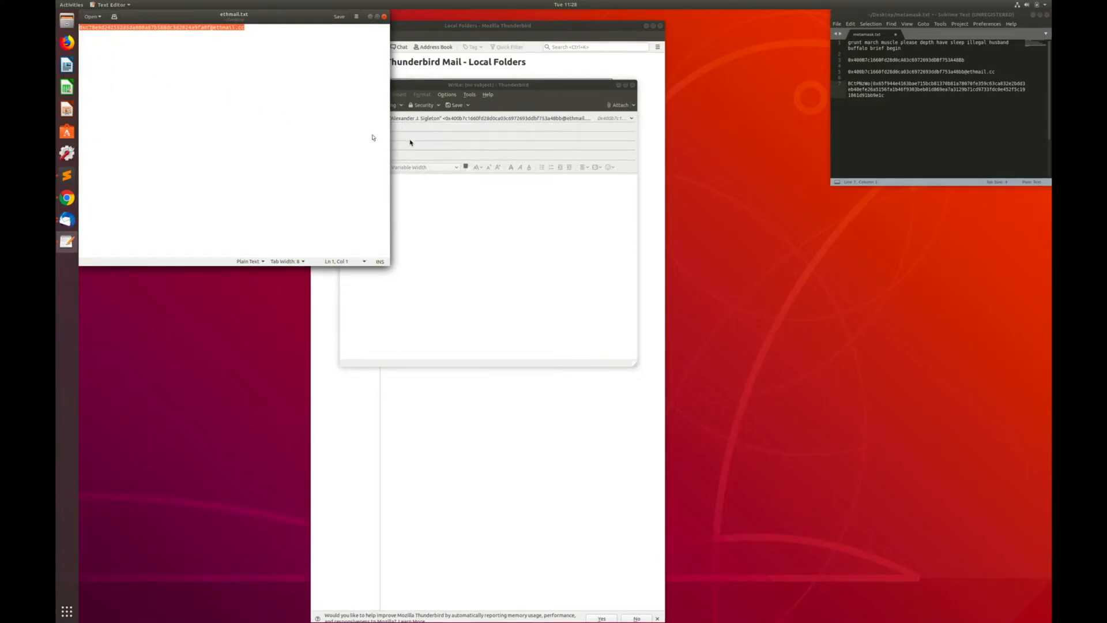
{"action": "left_click", "coordinate": [407, 142]}
{"action": "right_click", "coordinate": [405, 131]}
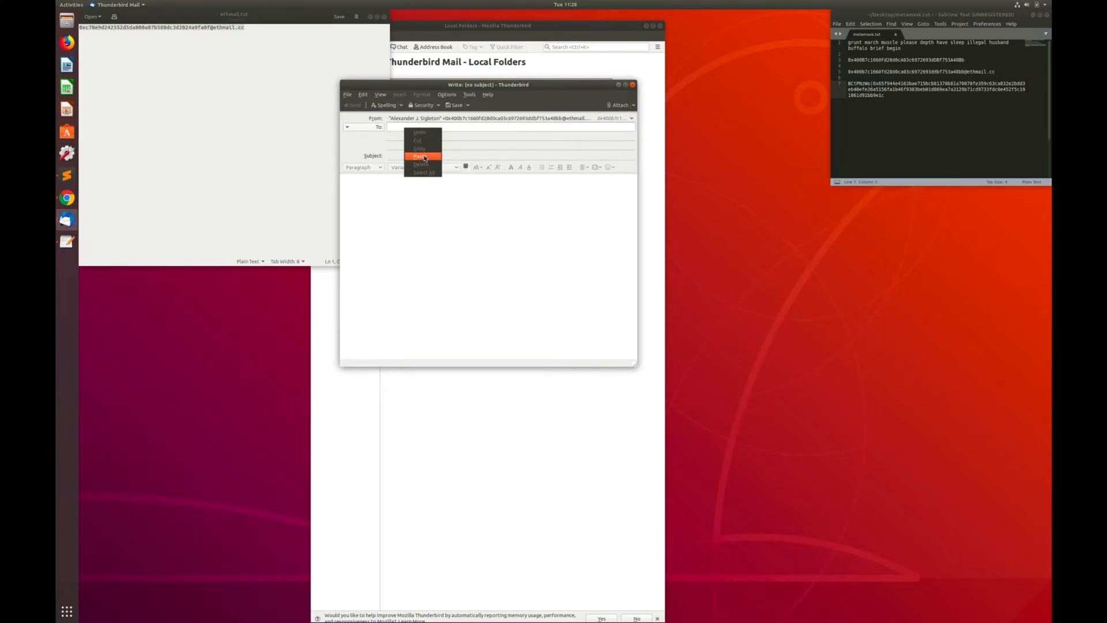
{"action": "left_click", "coordinate": [425, 156]}
{"action": "left_click", "coordinate": [451, 223]}
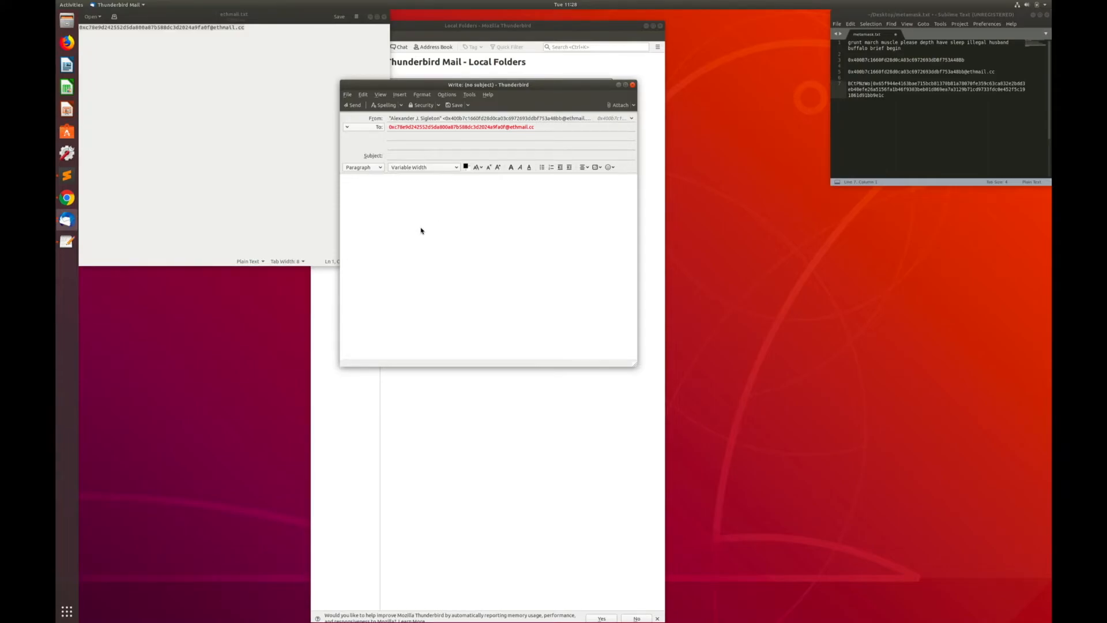
Give the message the subject "Hello World on Ethereum!".
{"action": "left_click", "coordinate": [397, 158]}
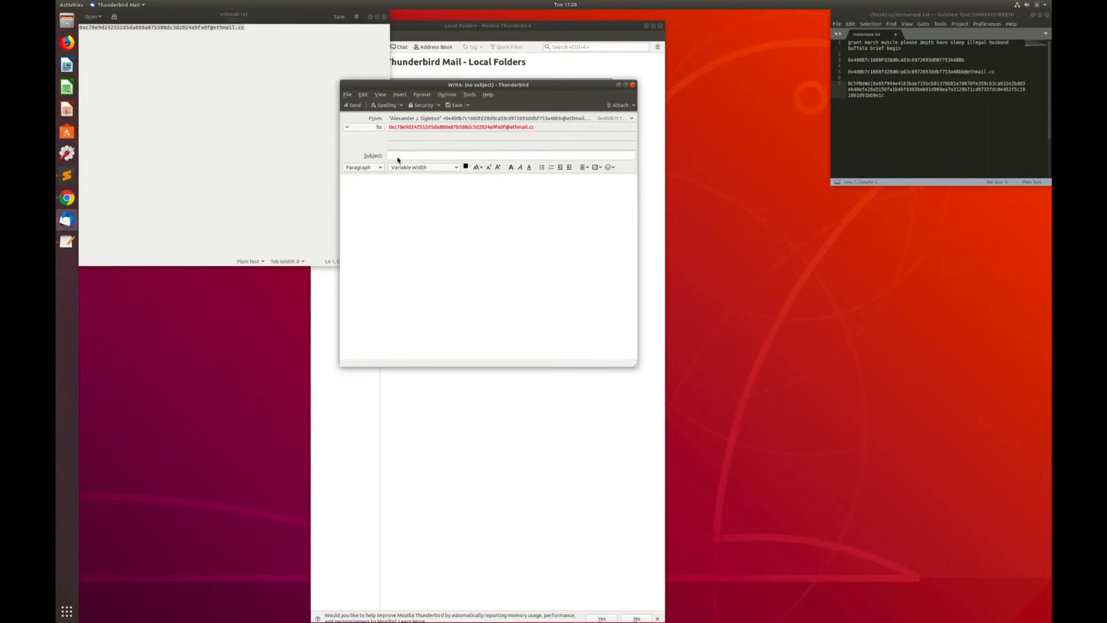
{"action": "type", "text": "Hello World on Ether"}
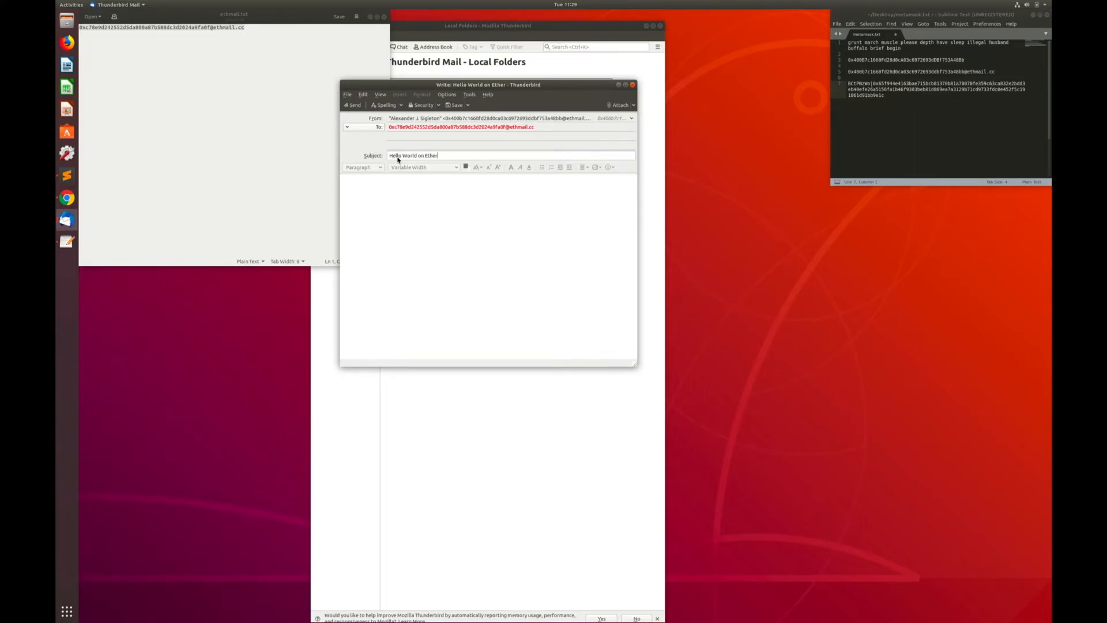
{"action": "type", "text": "eum!"}
Copy the subject text into the message body and send the message.
{"action": "double_click", "coordinate": [397, 156]}
{"action": "triple_click", "coordinate": [407, 159]}
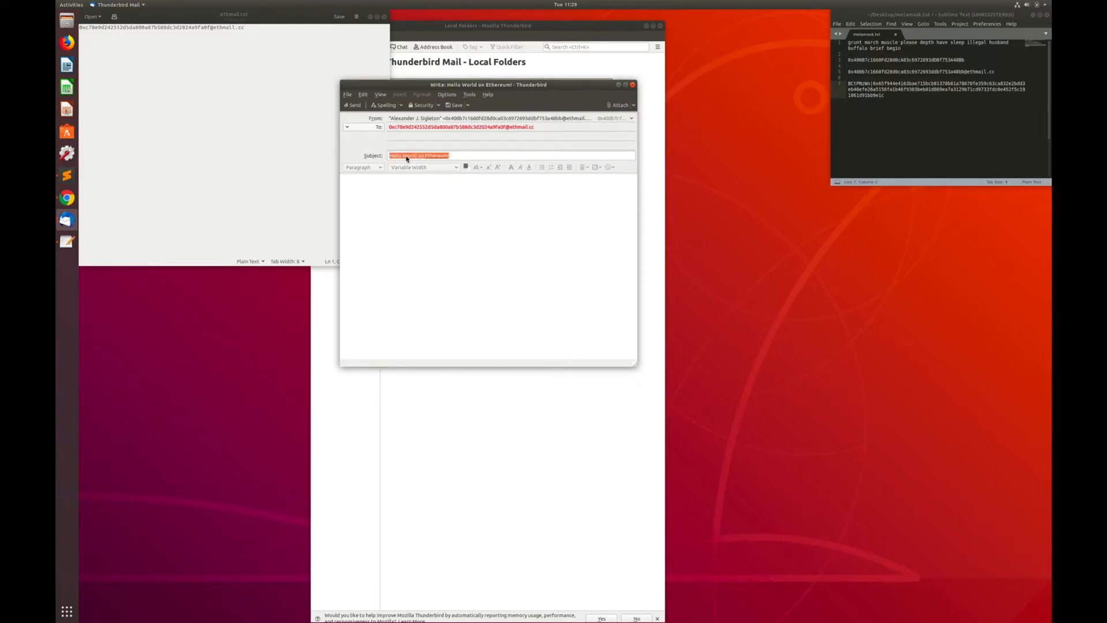
{"action": "right_click", "coordinate": [407, 158]}
{"action": "left_click", "coordinate": [420, 178]}
{"action": "left_click", "coordinate": [388, 187]}
{"action": "right_click", "coordinate": [388, 187]}
{"action": "left_click", "coordinate": [405, 215]}
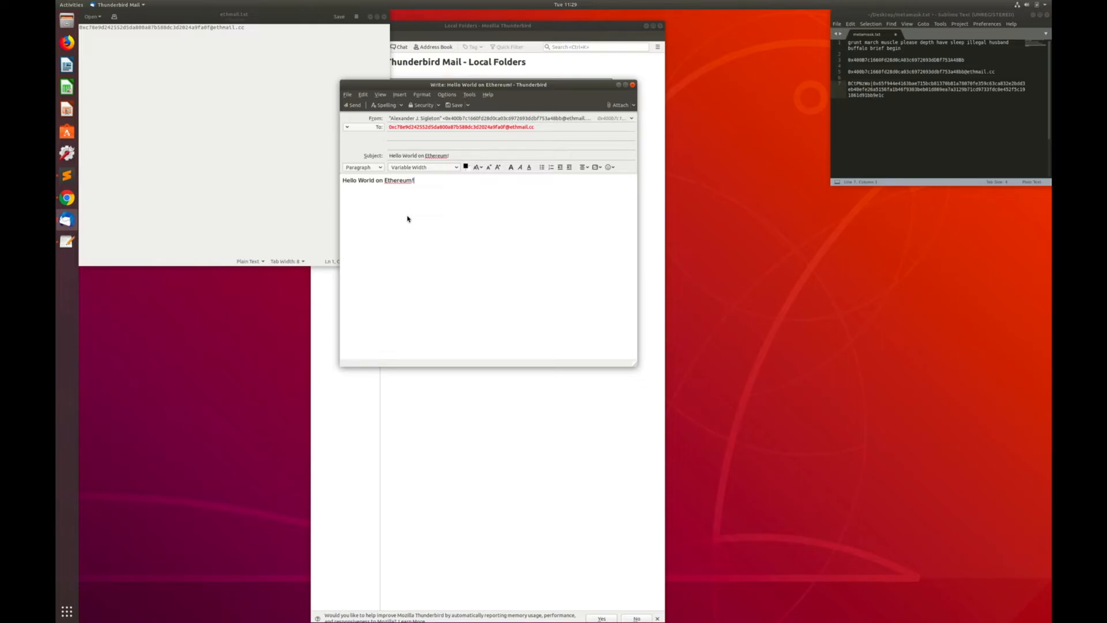
{"action": "left_click", "coordinate": [353, 106]}
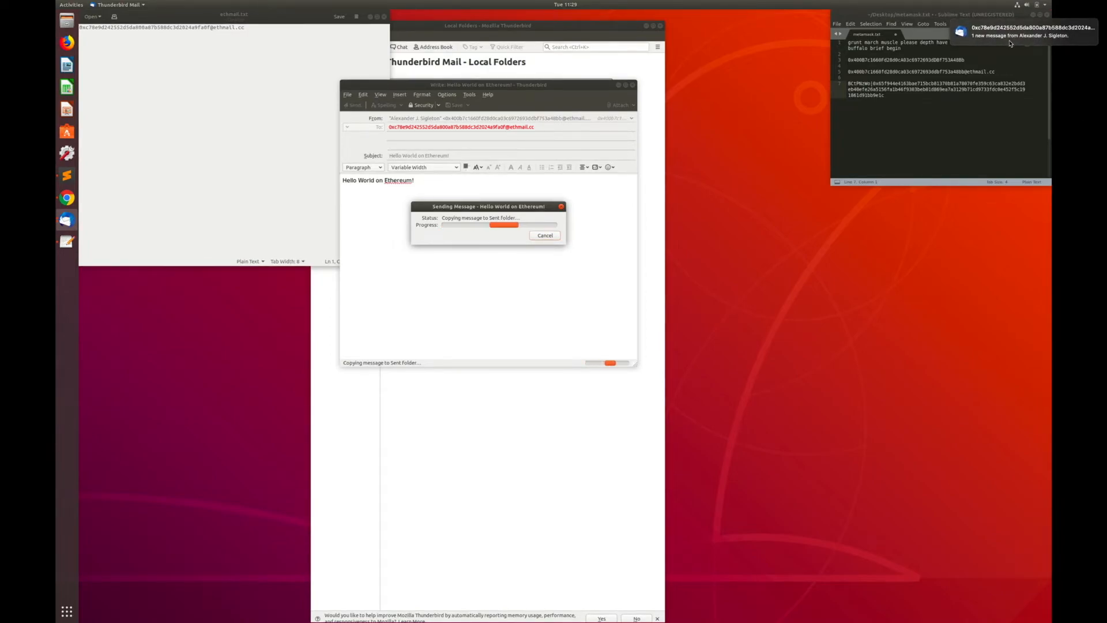
Switch to the Mac's Thunderbird on Desktop 2 and open the new "Hello World on Ethereum!" message in the first account's inbox.
{"action": "key", "text": "ctrl+Up"}
{"action": "left_click", "coordinate": [644, 26]}
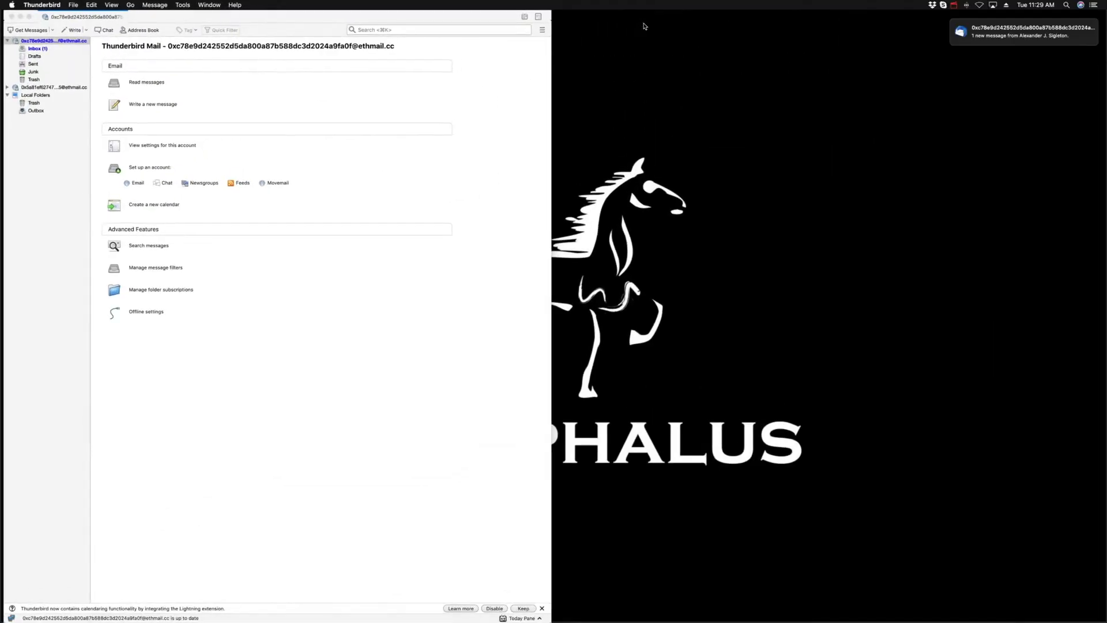
{"action": "left_click", "coordinate": [45, 49]}
{"action": "left_click", "coordinate": [151, 70]}
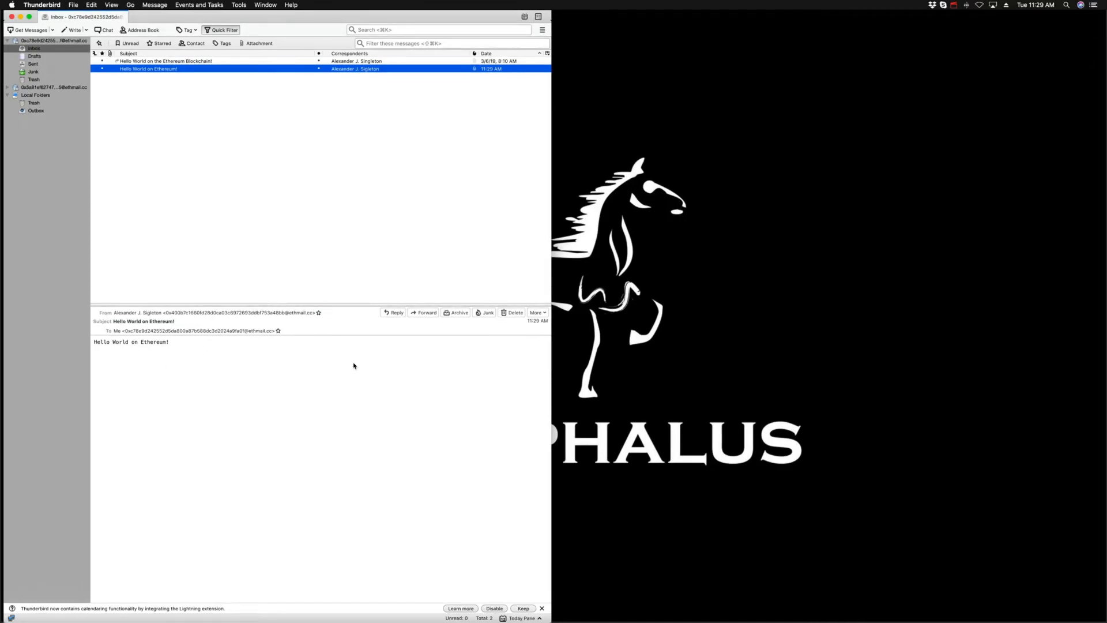
Check the sending progress on the Screen Sharing desktop, revisit Desktop 2 and Desktop 1, and return to Screen Sharing.
{"action": "key", "text": "ctrl+Up"}
{"action": "left_click", "coordinate": [559, 23]}
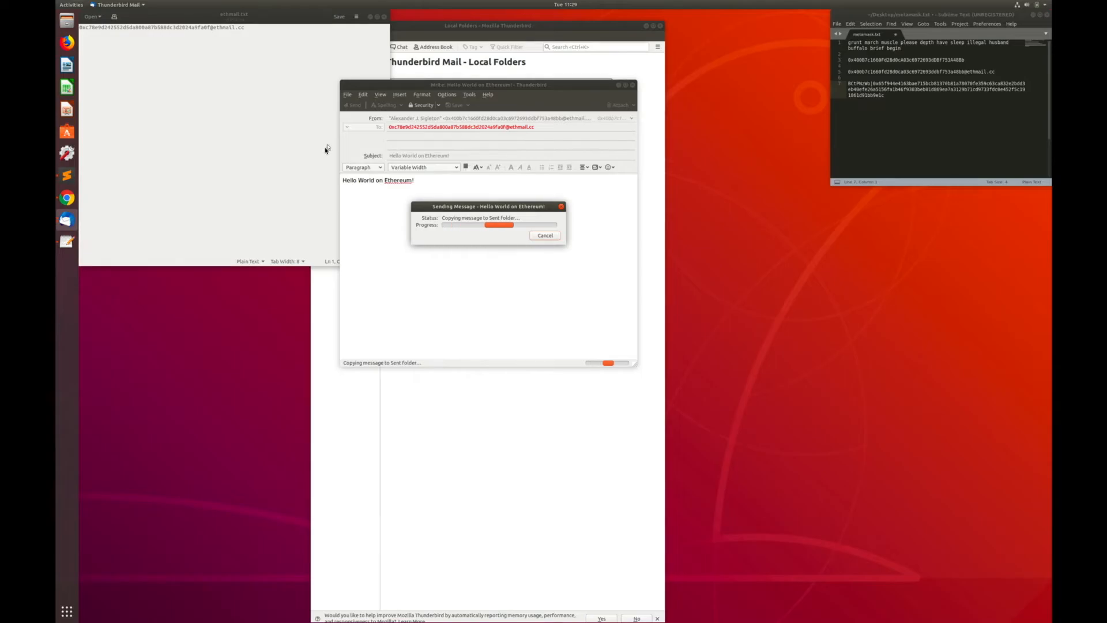
{"action": "key", "text": "ctrl+Up"}
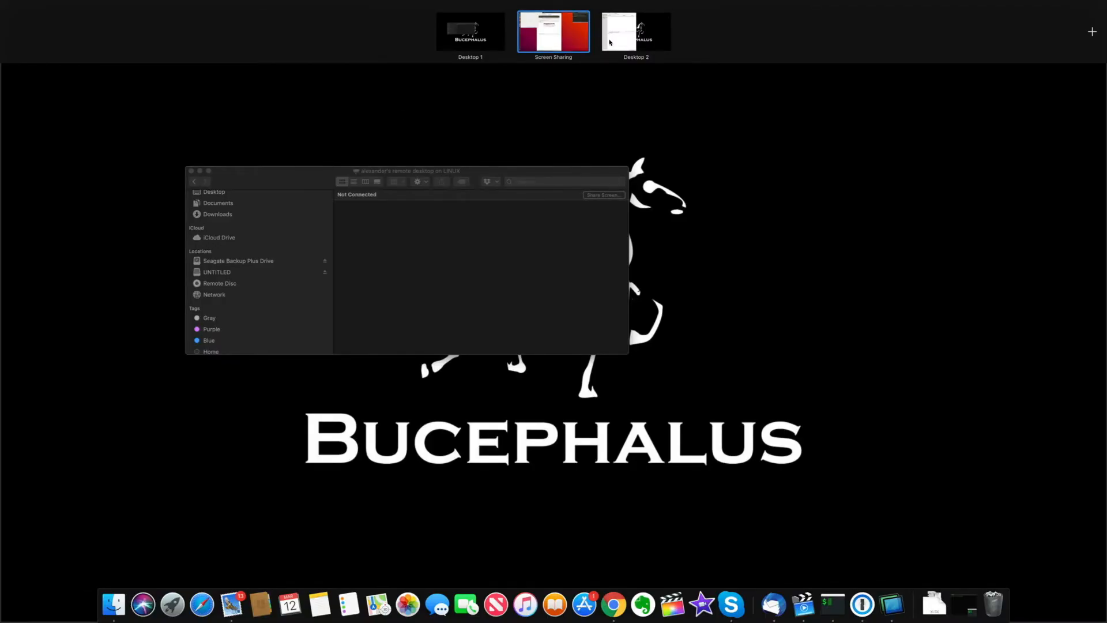
{"action": "left_click", "coordinate": [631, 36]}
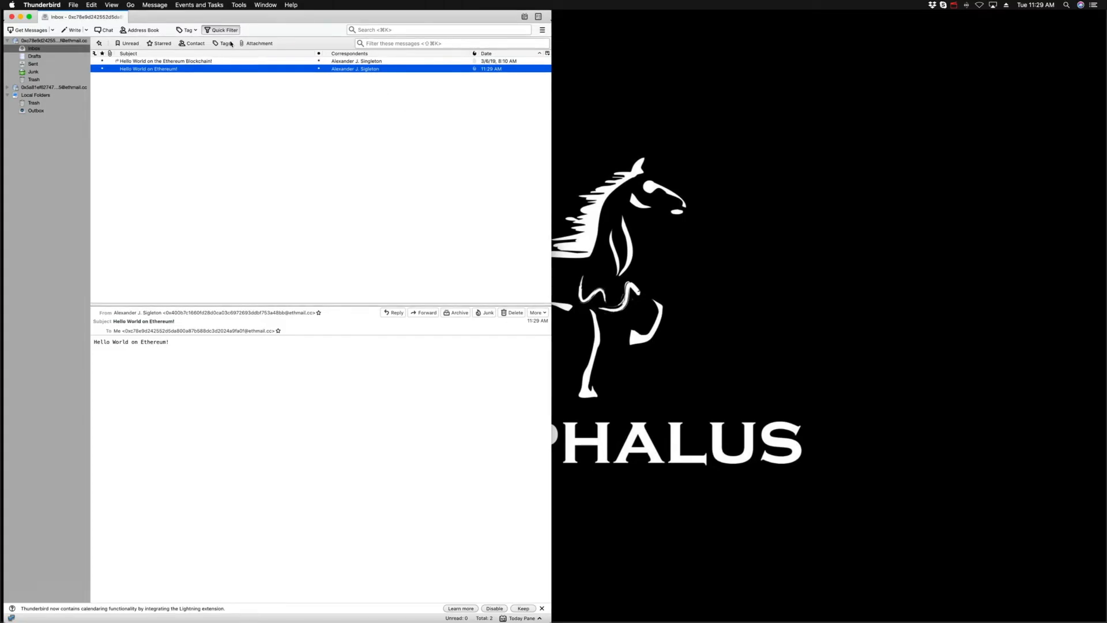
{"action": "key", "text": "ctrl+Up"}
{"action": "left_click", "coordinate": [475, 32]}
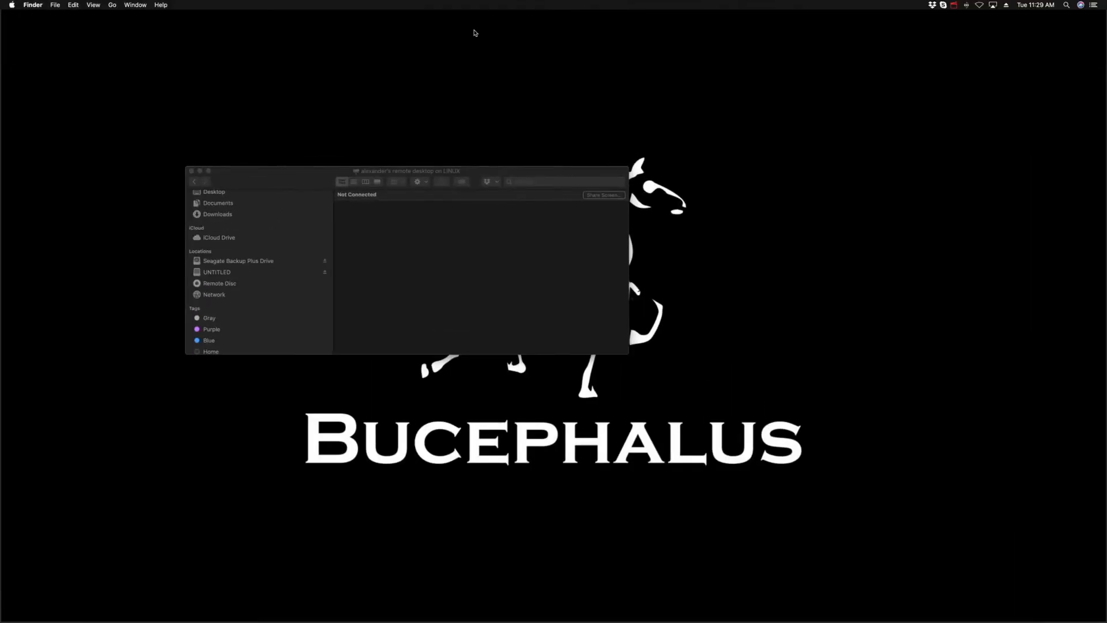
{"action": "key", "text": "ctrl+Up"}
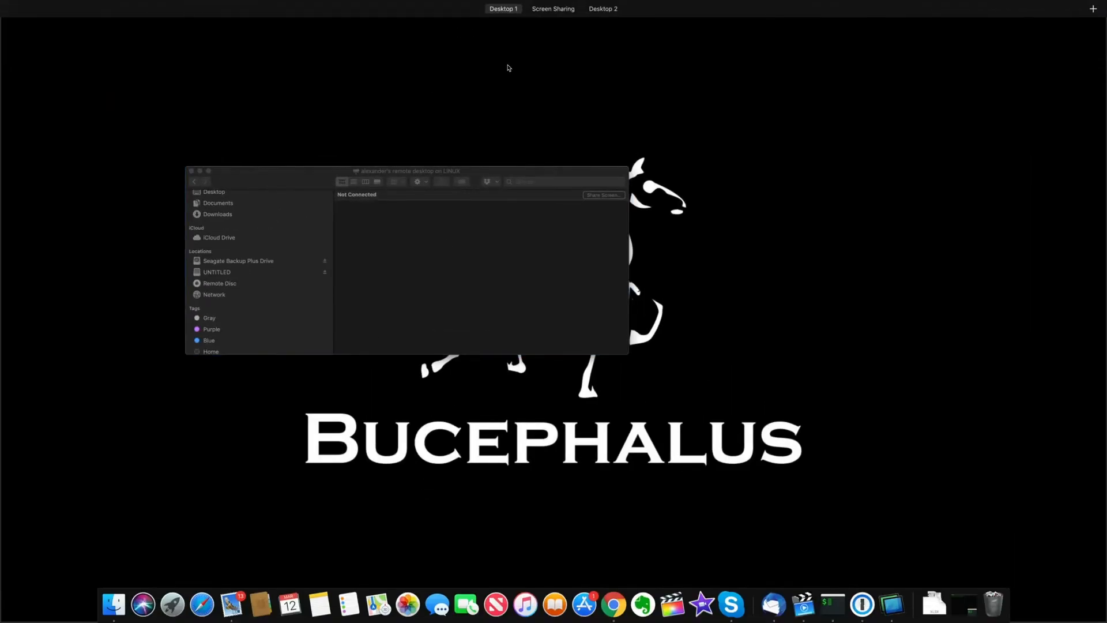
{"action": "left_click", "coordinate": [553, 33]}
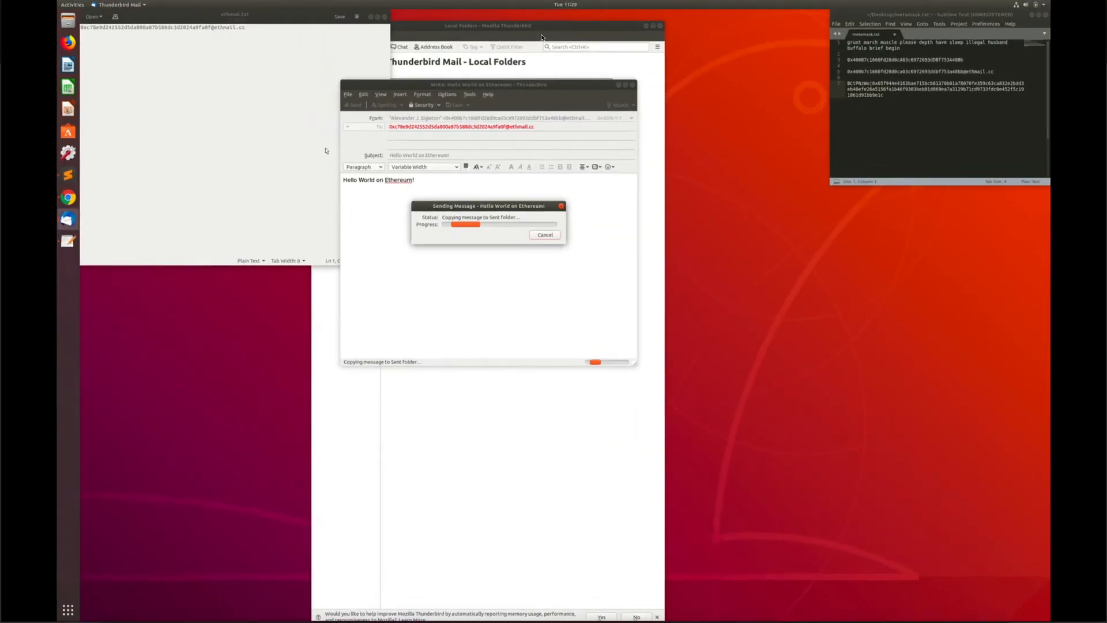
Switch to Google Chrome, look at the My Crypto Keys page, and open a new tab.
{"action": "left_click", "coordinate": [66, 610]}
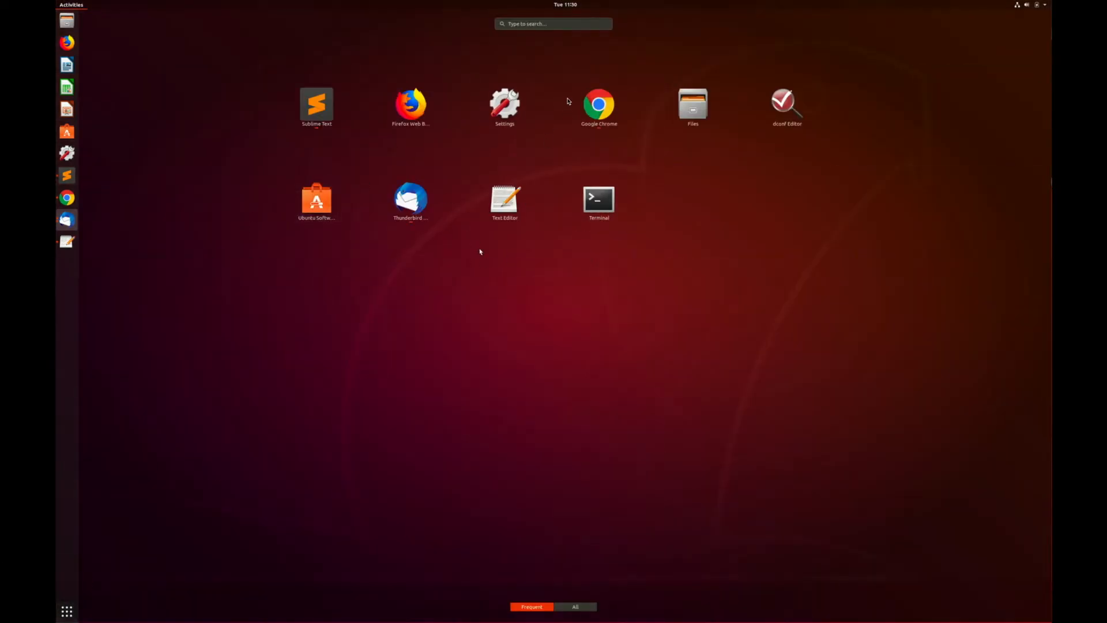
{"action": "left_click", "coordinate": [598, 104]}
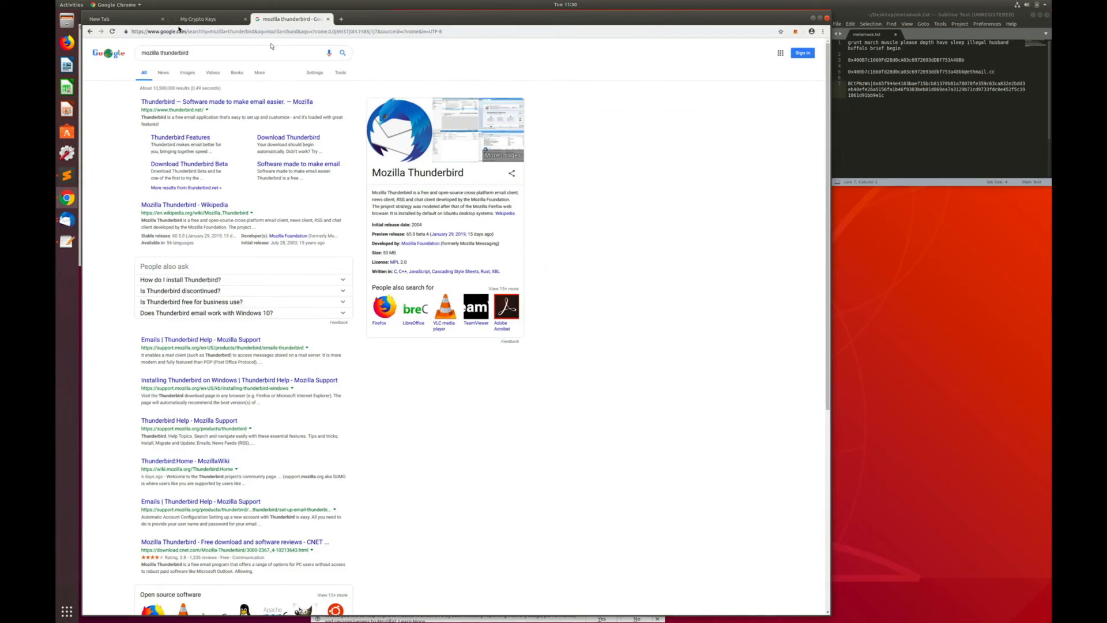
{"action": "left_click", "coordinate": [113, 19]}
{"action": "left_click", "coordinate": [189, 22]}
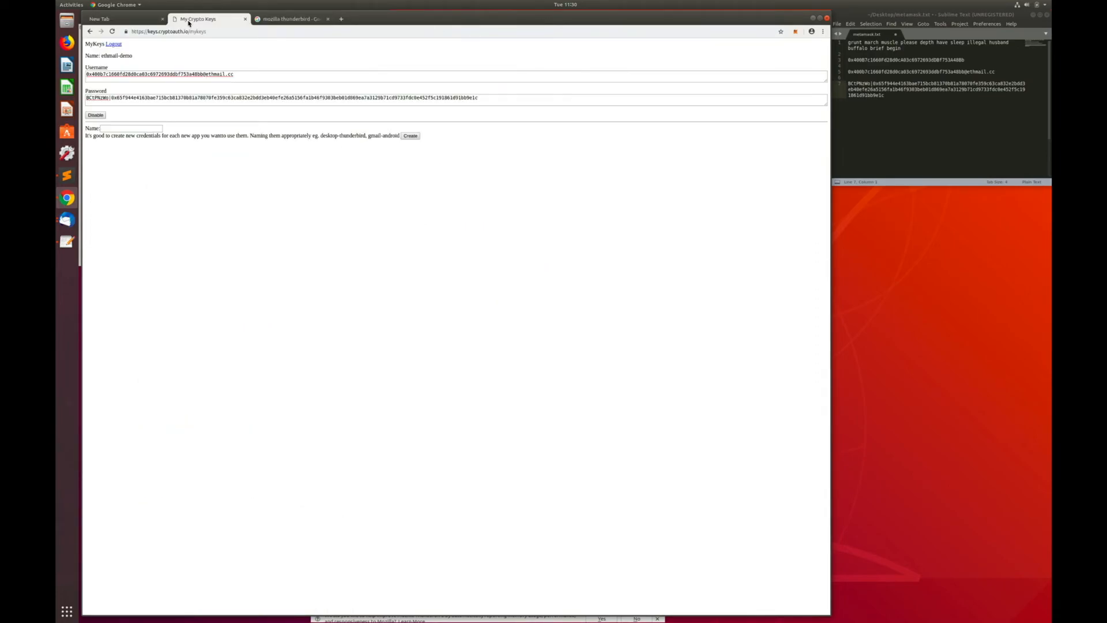
{"action": "left_click", "coordinate": [340, 20]}
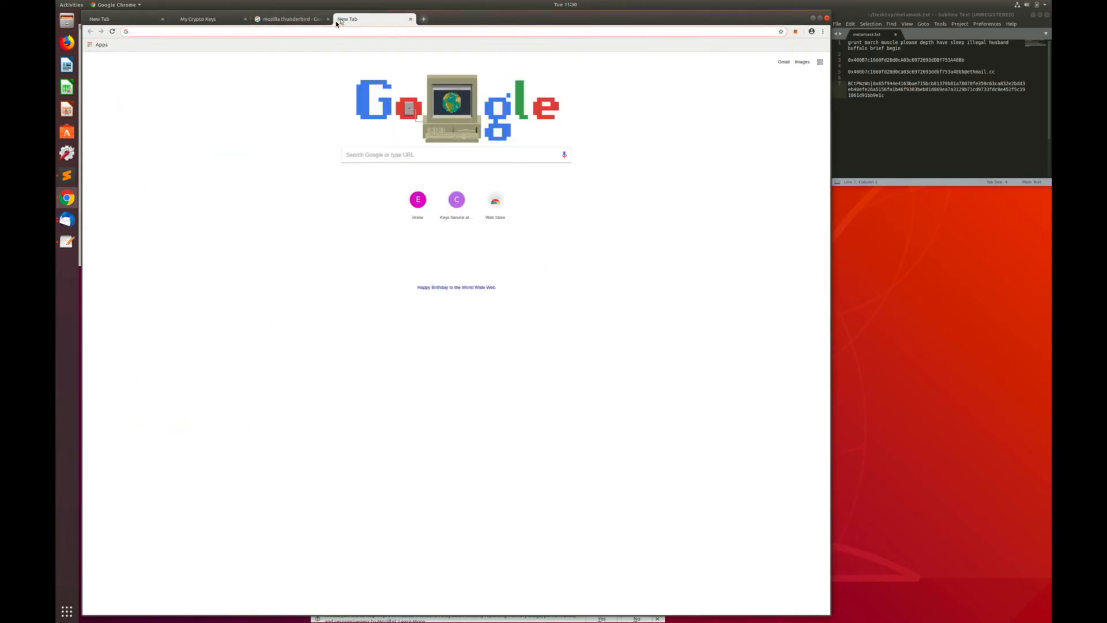
{"action": "type", "text": "e"}
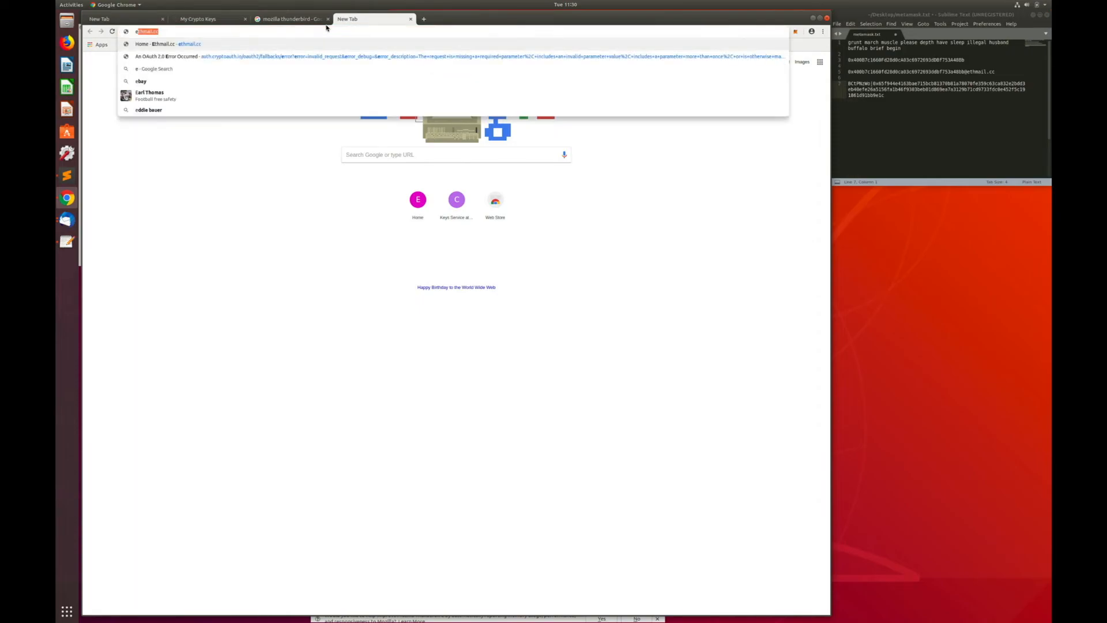
{"action": "type", "text": "th.mail.cc"}
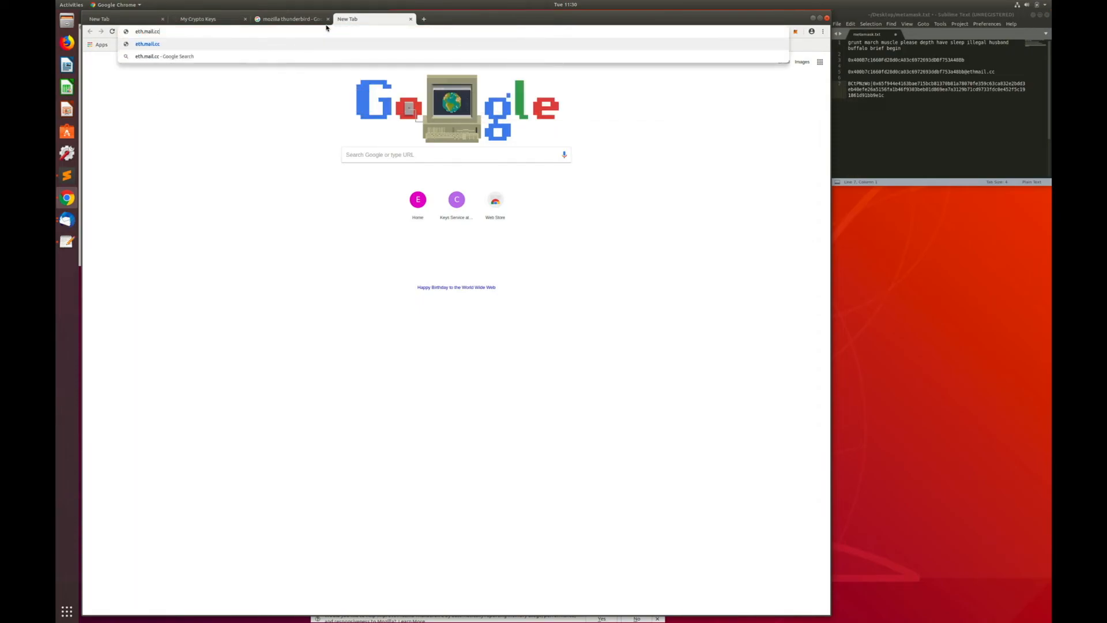
{"action": "key", "text": "Return"}
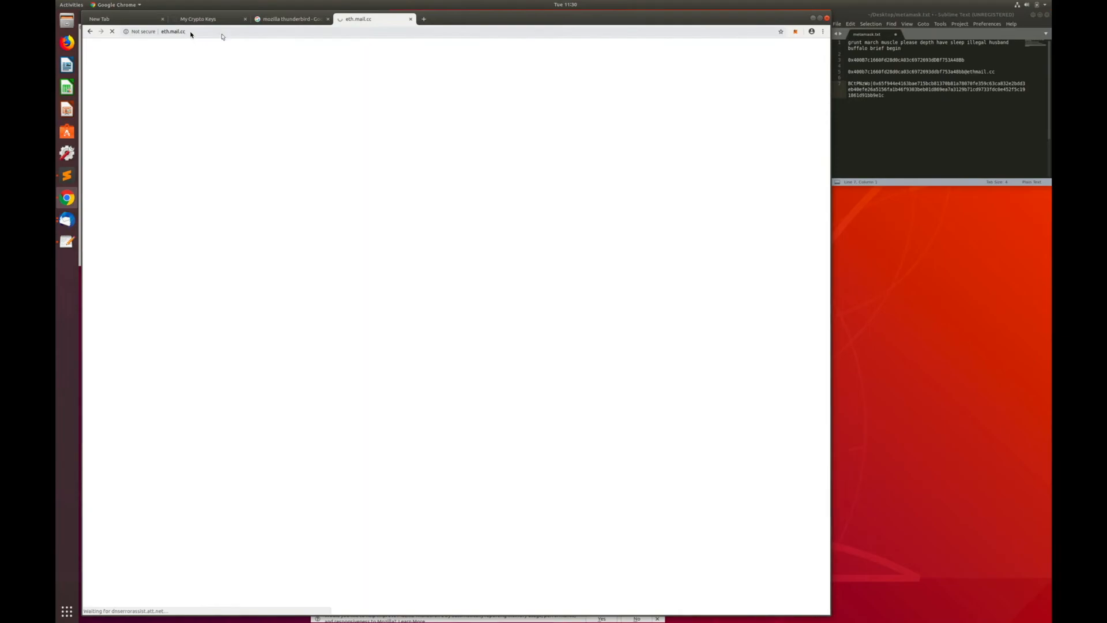
Load the ethmail.cc home page in the new tab.
{"action": "left_click", "coordinate": [182, 33]}
{"action": "type", "text": "ethmail.cc"}
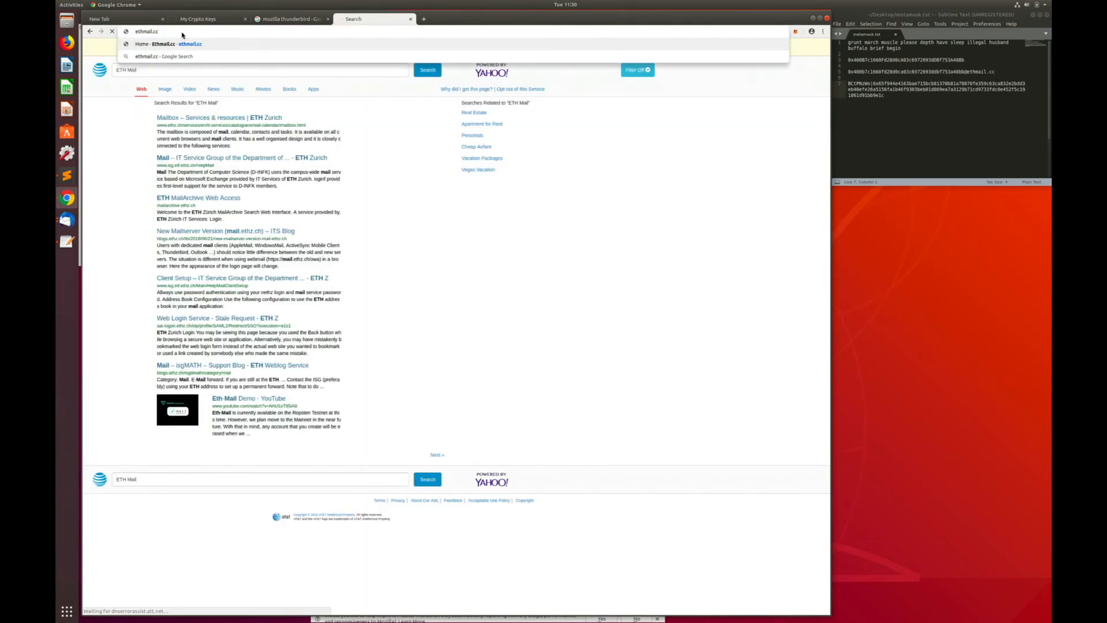
{"action": "key", "text": "Return"}
Review the Ethmail.cc page's client configuration, Features and Plans, message filtering, FAQ, Team, Support Chat and Contact/Donations sections.
{"action": "scroll", "coordinate": [182, 144], "scroll_direction": "down", "scroll_amount": 15}
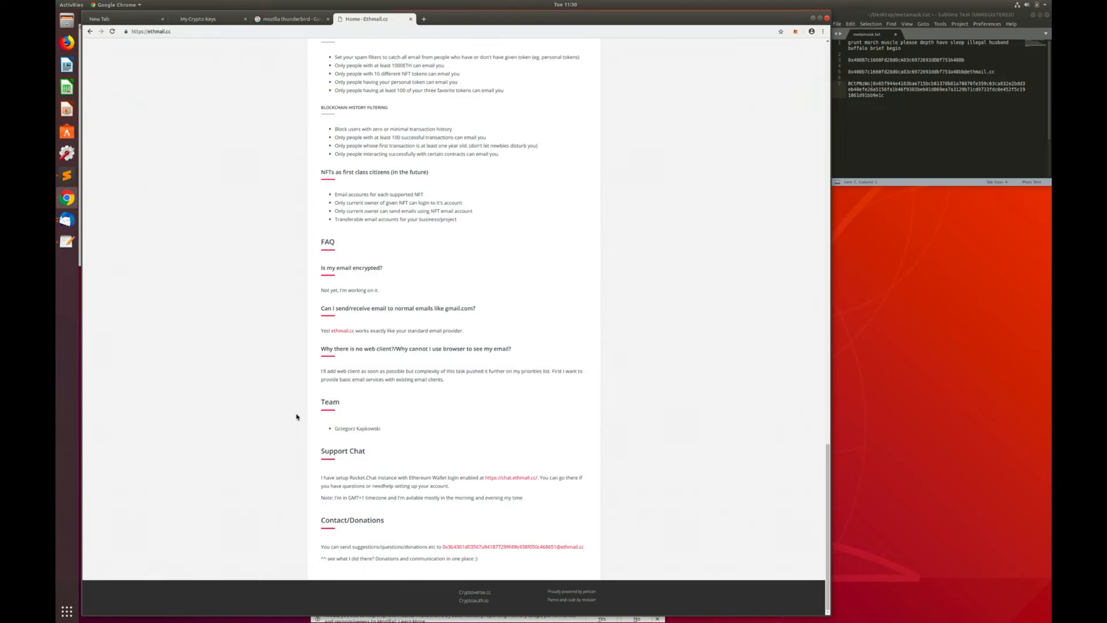
{"action": "scroll", "coordinate": [296, 416], "scroll_direction": "up", "scroll_amount": 5}
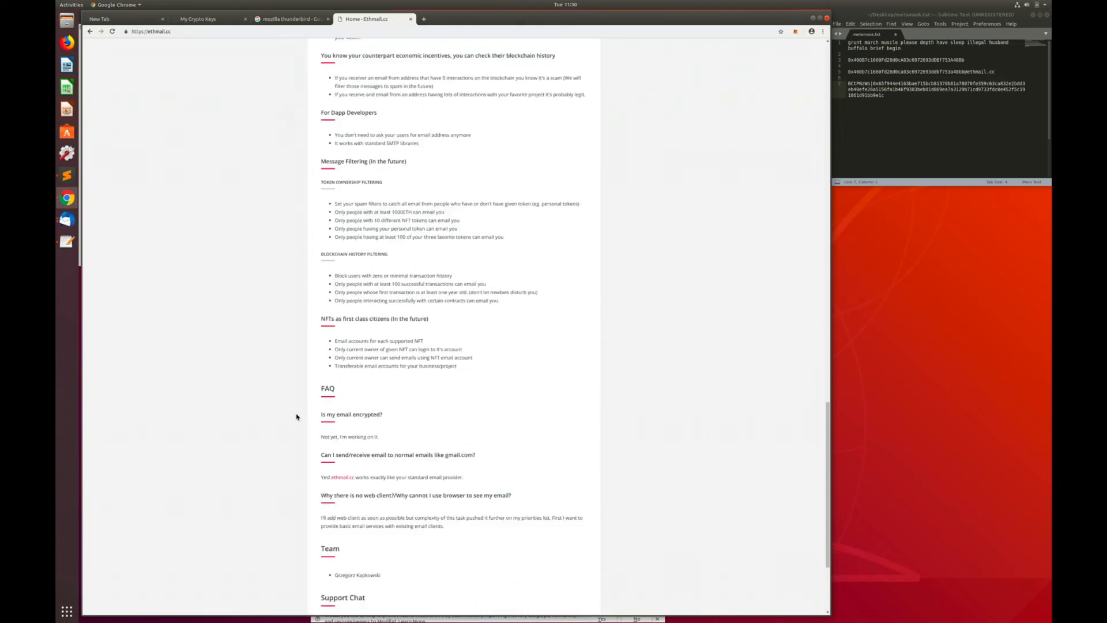
{"action": "scroll", "coordinate": [296, 416], "scroll_direction": "up", "scroll_amount": 20}
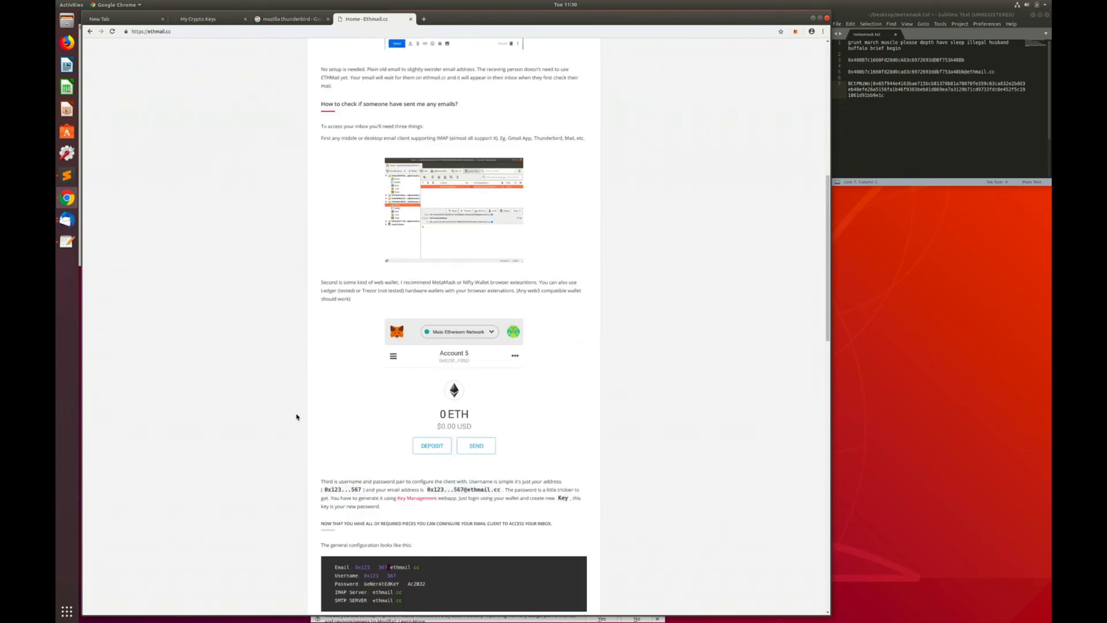
{"action": "scroll", "coordinate": [296, 416], "scroll_direction": "down", "scroll_amount": 15}
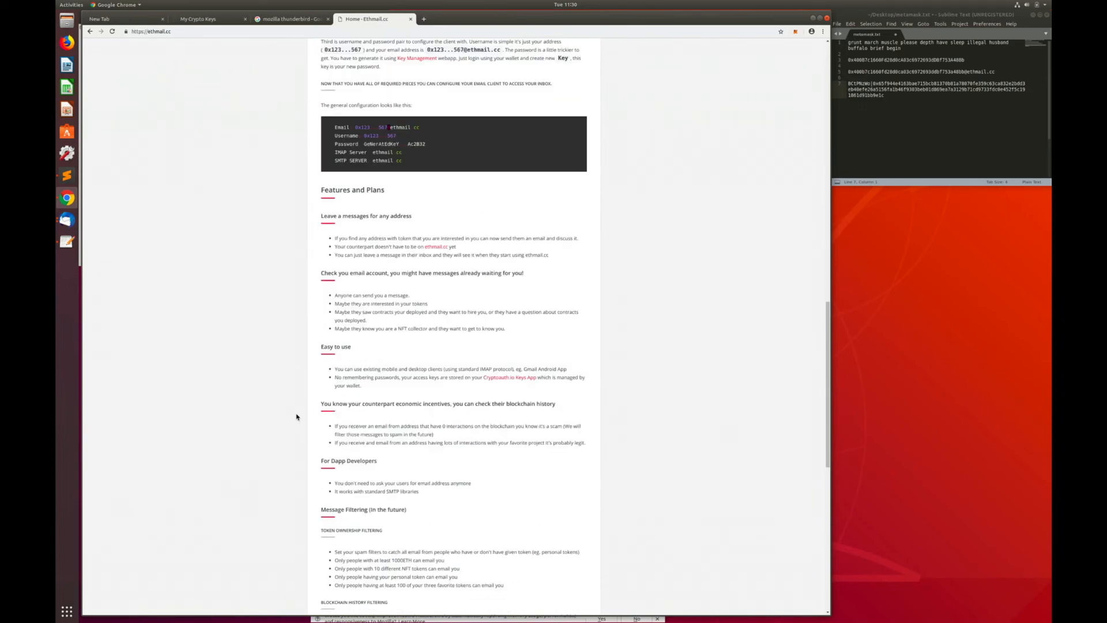
{"action": "scroll", "coordinate": [296, 416], "scroll_direction": "down", "scroll_amount": 4}
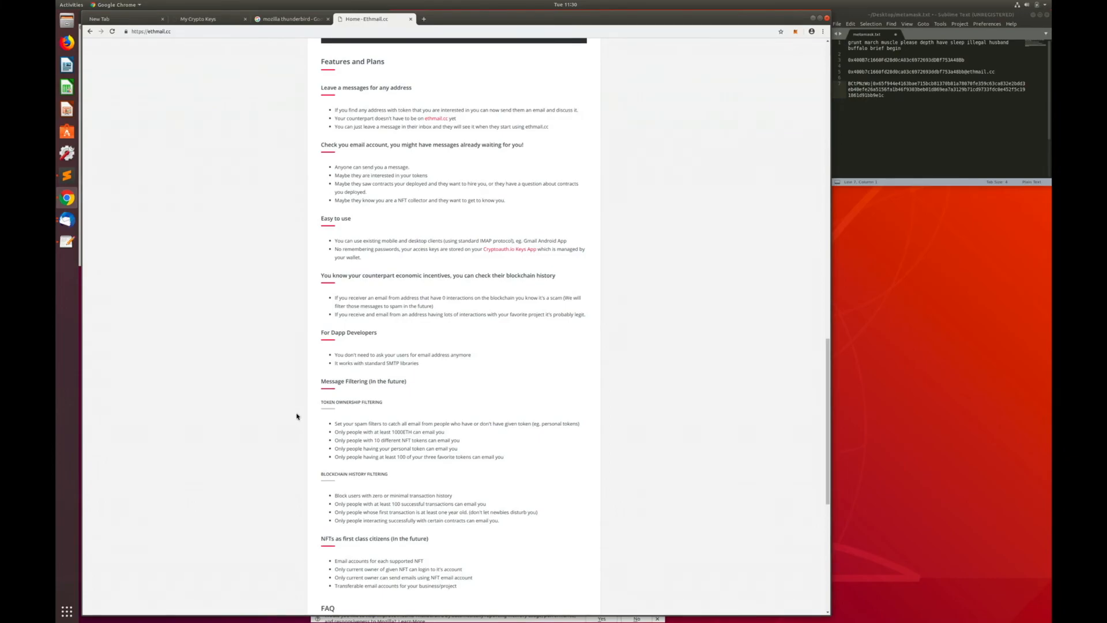
{"action": "scroll", "coordinate": [297, 416], "scroll_direction": "down", "scroll_amount": 3}
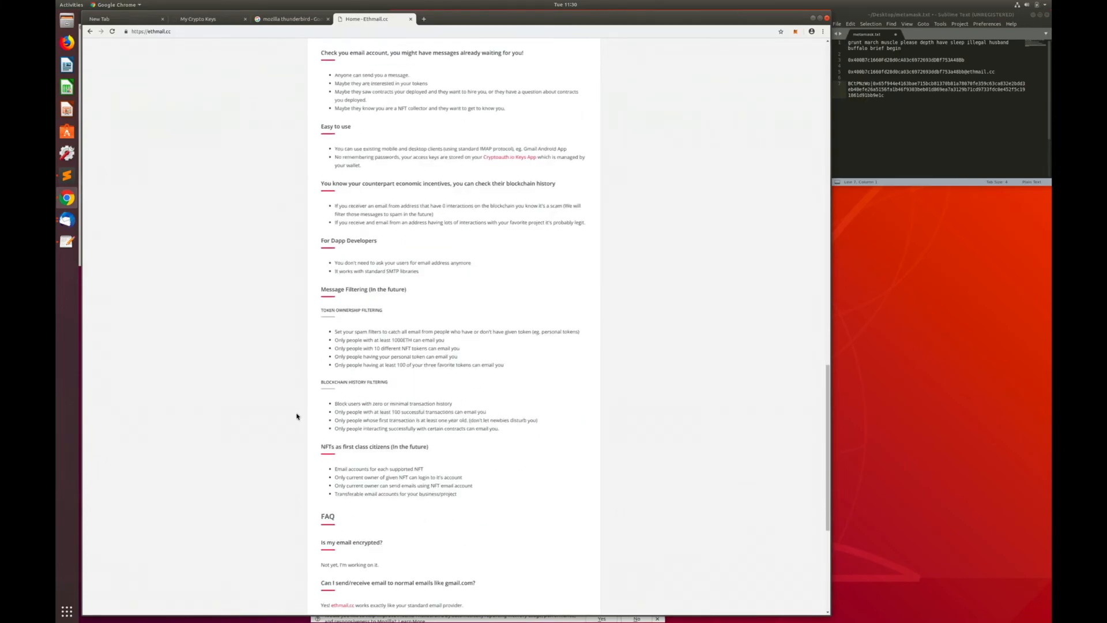
{"action": "scroll", "coordinate": [296, 417], "scroll_direction": "down", "scroll_amount": 4}
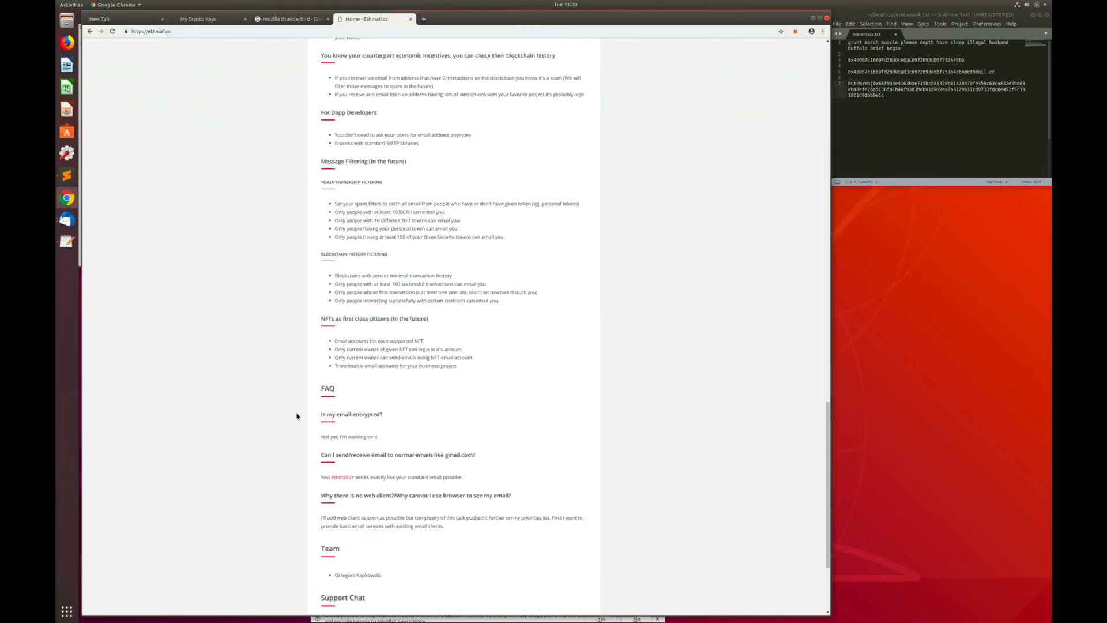
{"action": "scroll", "coordinate": [297, 417], "scroll_direction": "down", "scroll_amount": 4}
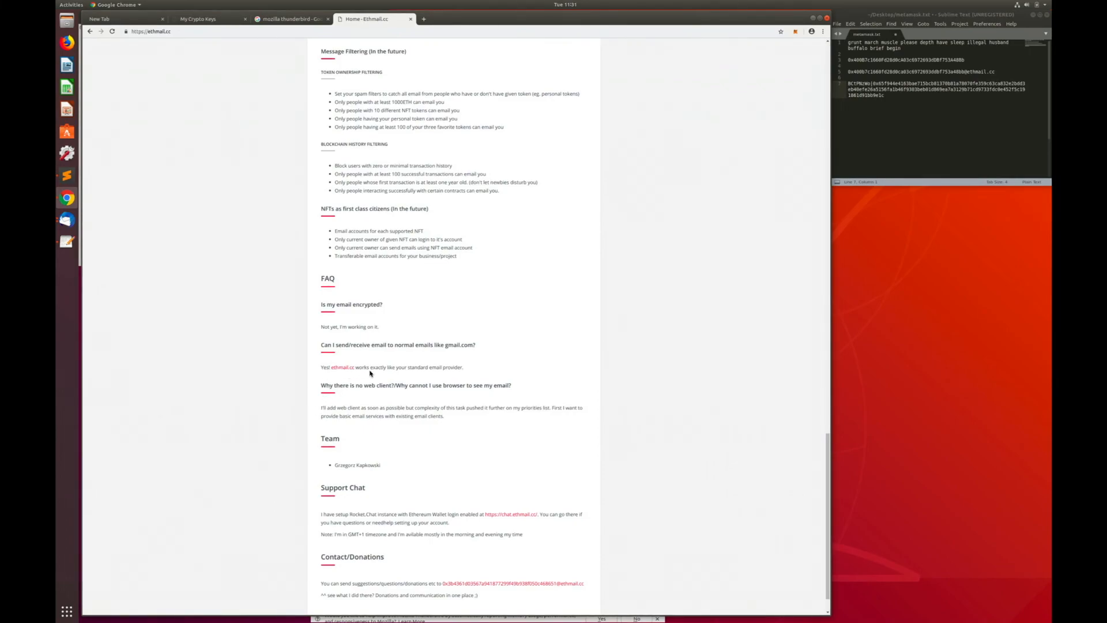
{"action": "scroll", "coordinate": [369, 373], "scroll_direction": "up", "scroll_amount": 4}
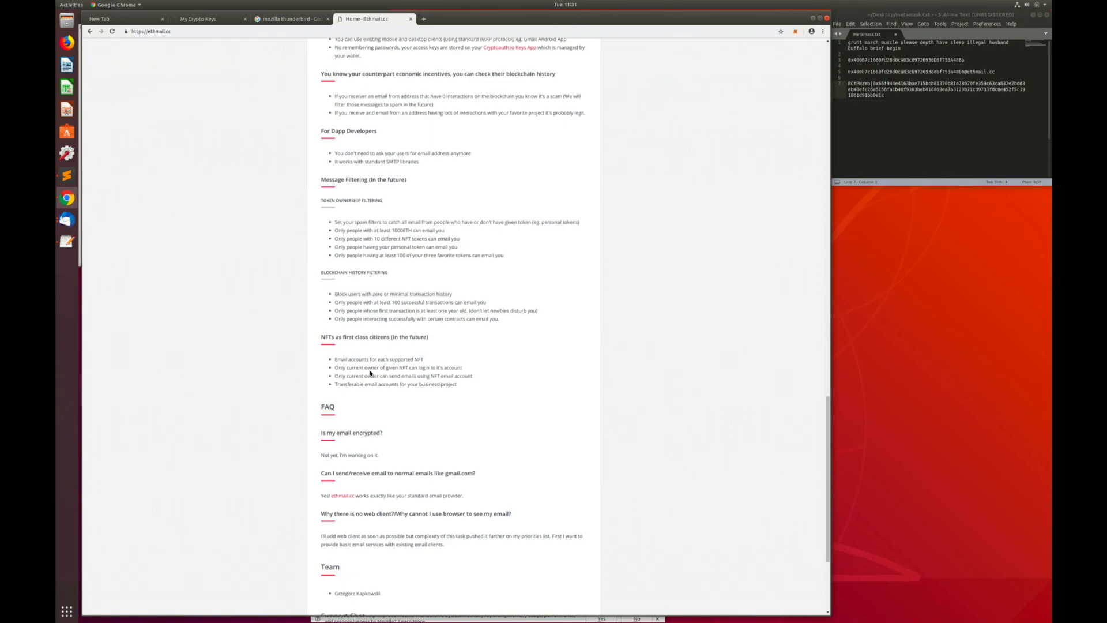
{"action": "scroll", "coordinate": [370, 373], "scroll_direction": "down", "scroll_amount": 5}
{"action": "scroll", "coordinate": [370, 373], "scroll_direction": "up", "scroll_amount": 20}
{"action": "scroll", "coordinate": [370, 373], "scroll_direction": "down", "scroll_amount": 20}
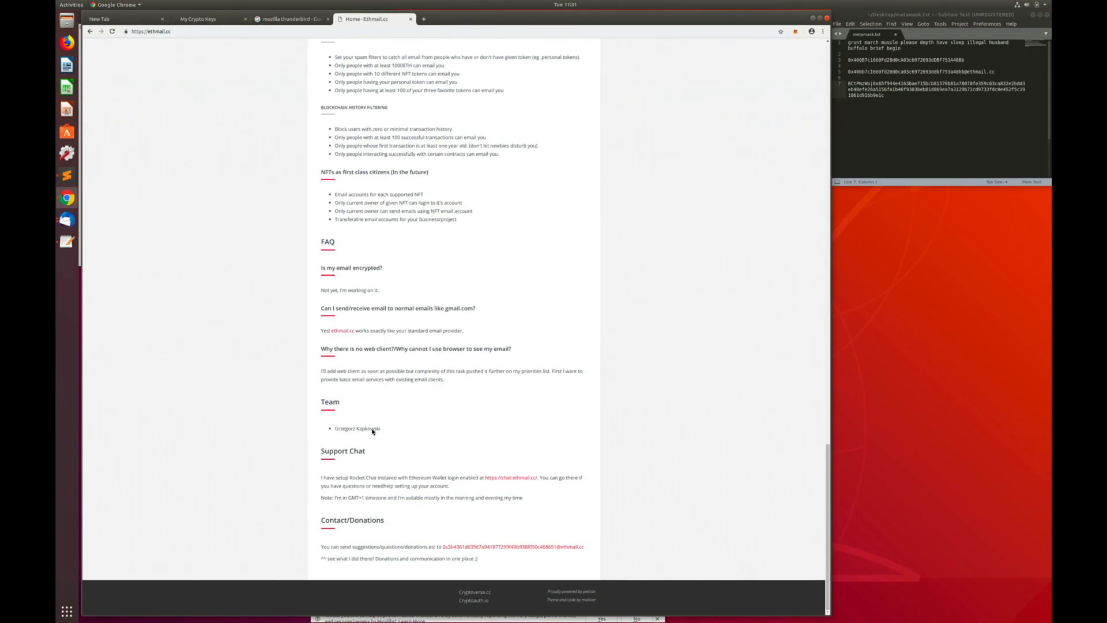
{"action": "scroll", "coordinate": [372, 430], "scroll_direction": "up", "scroll_amount": 20}
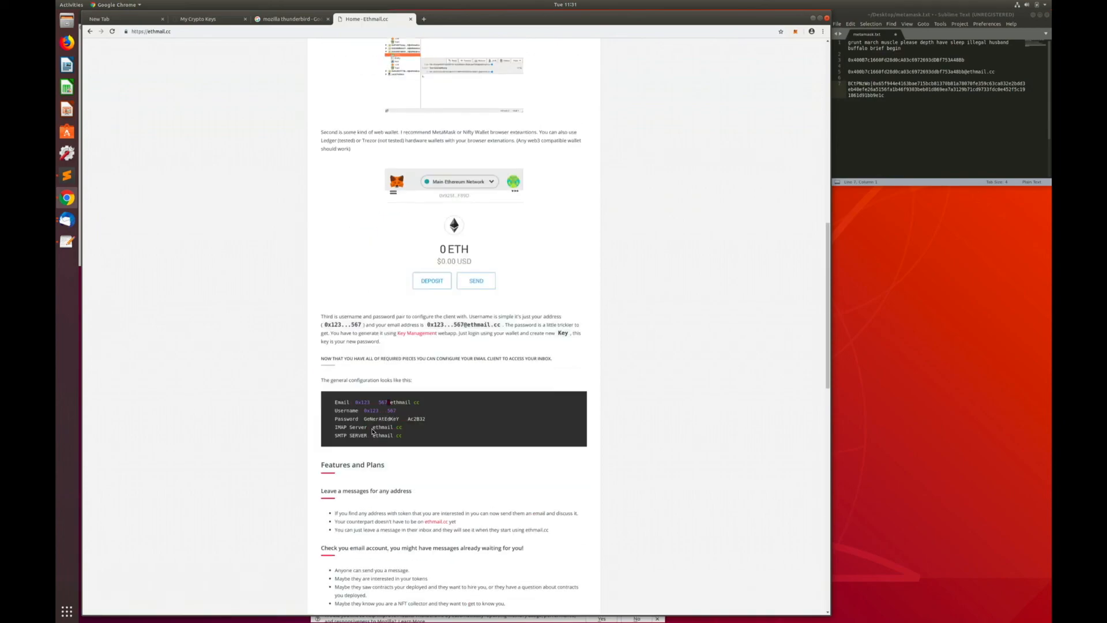